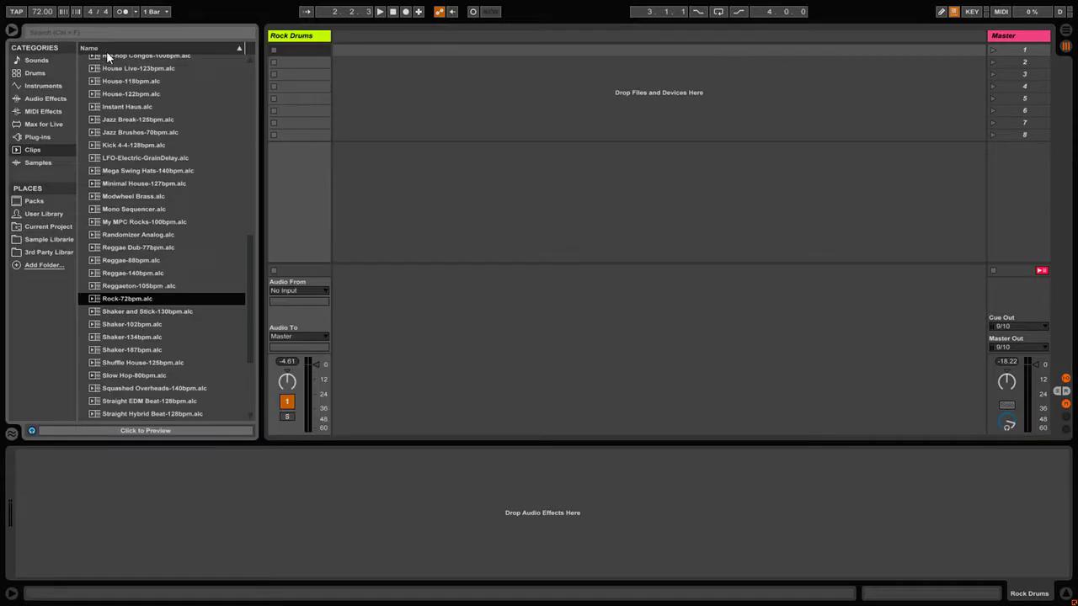
- Place the Rock-72bpm clip in the first slot of the Rock Drums track and set the track's audio input to No Input
{"action": "left_click", "coordinate": [298, 36]}
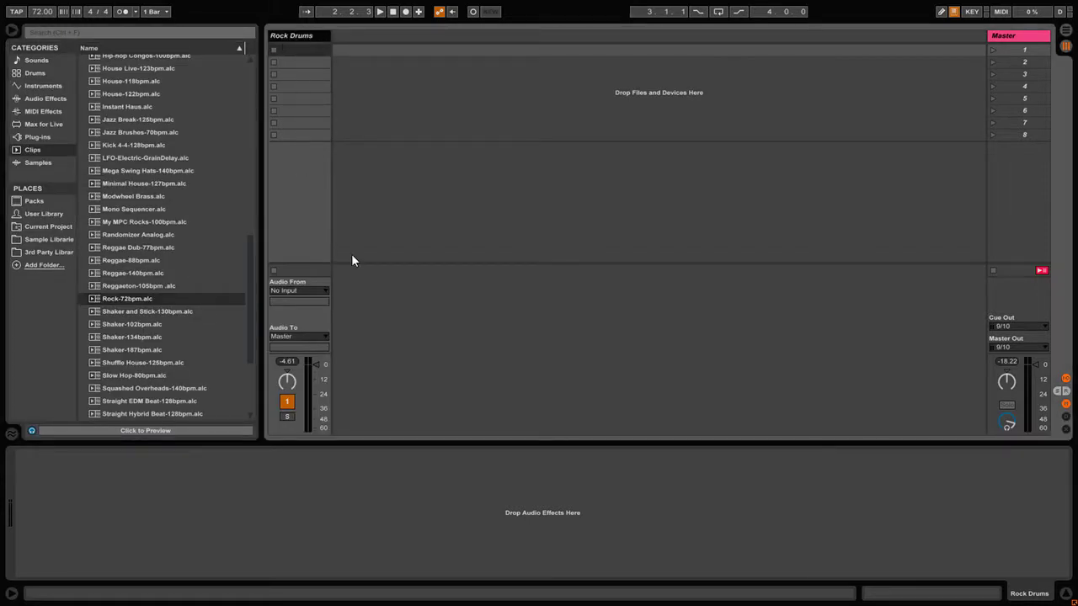
{"action": "left_click_drag", "start_coordinate": [108, 303], "coordinate": [307, 52]}
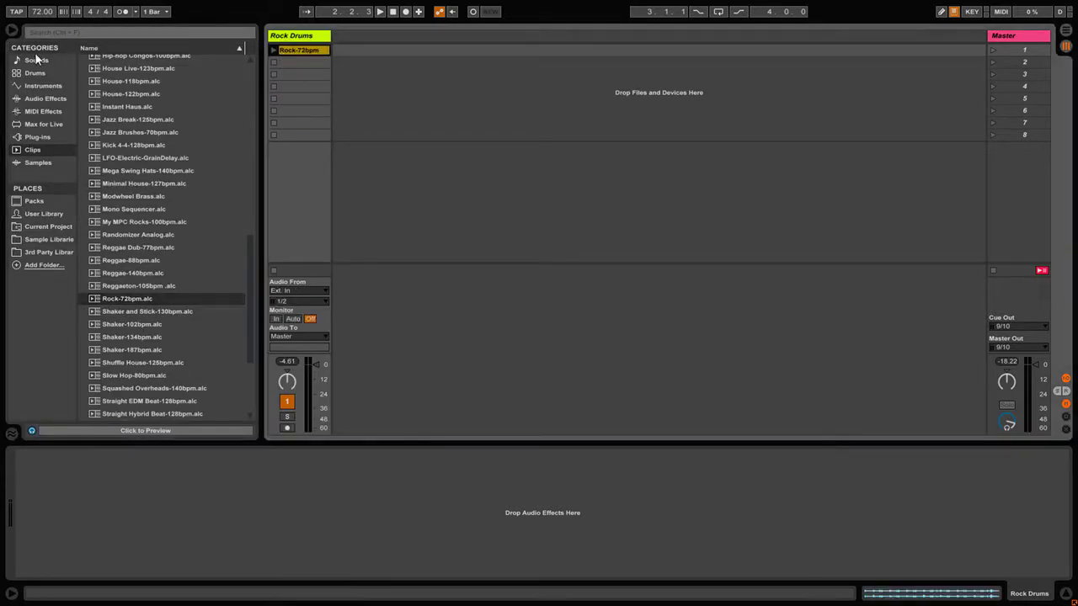
{"action": "left_click", "coordinate": [275, 51]}
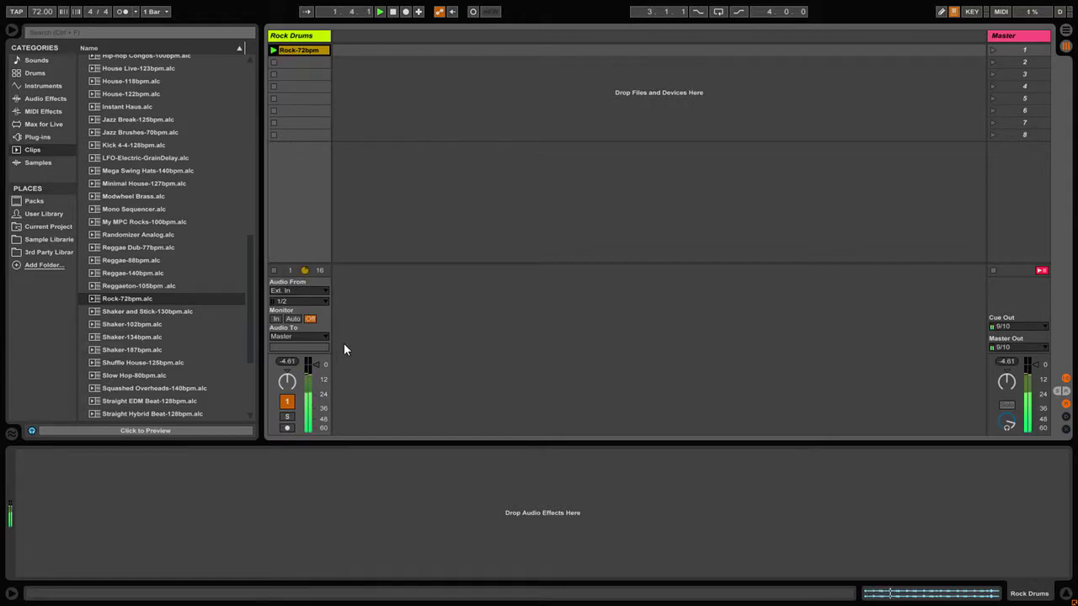
{"action": "left_click", "coordinate": [299, 291]}
{"action": "left_click", "coordinate": [298, 355]}
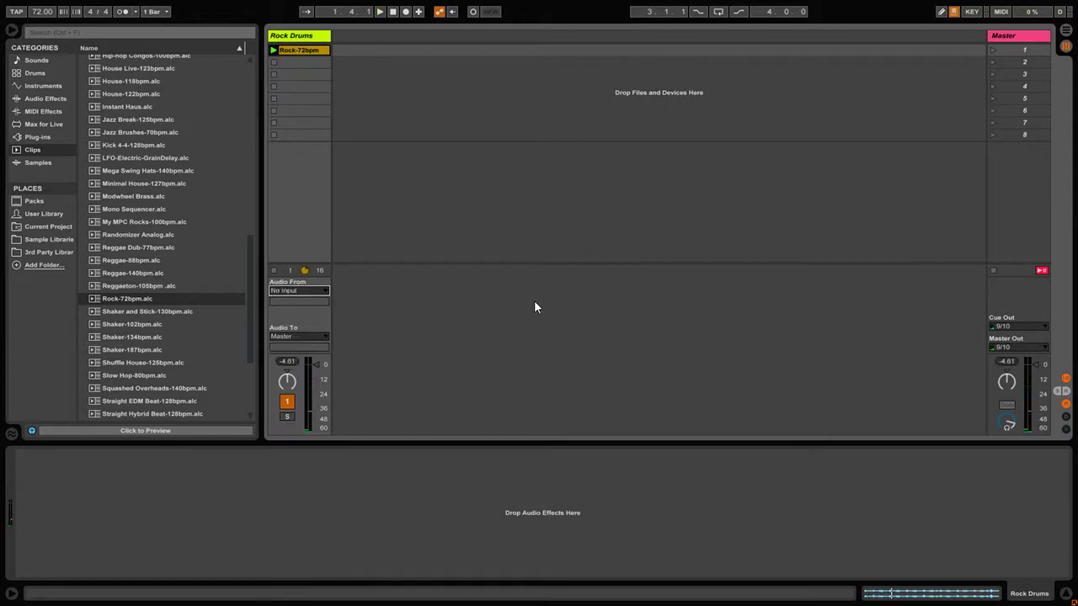
- Add Reaktor 6 FX to the Rock Drums track and open it in edit mode
{"action": "left_click", "coordinate": [37, 136]}
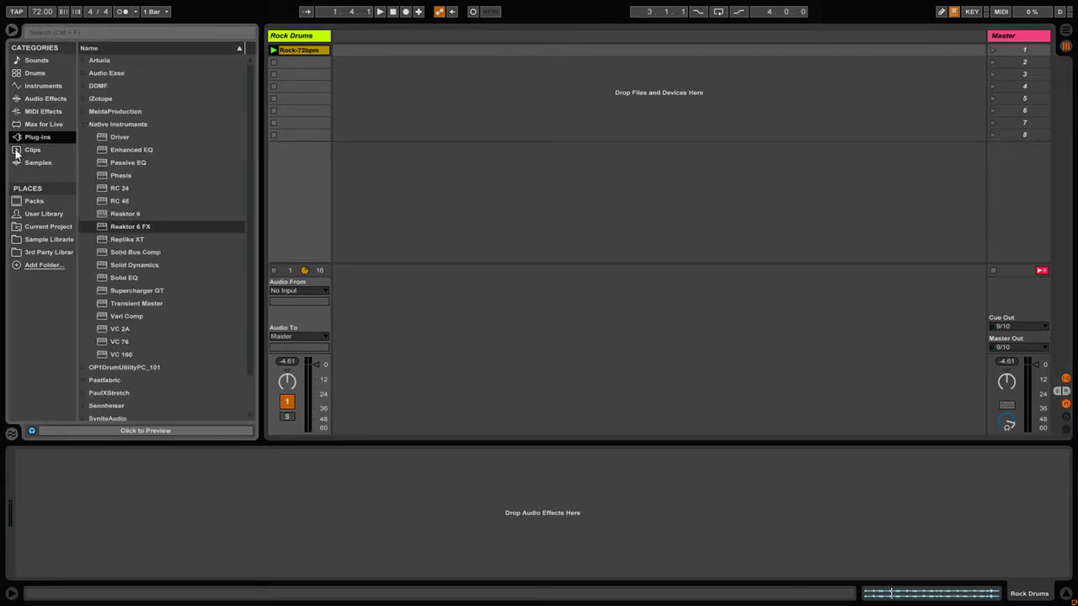
{"action": "double_click", "coordinate": [115, 228]}
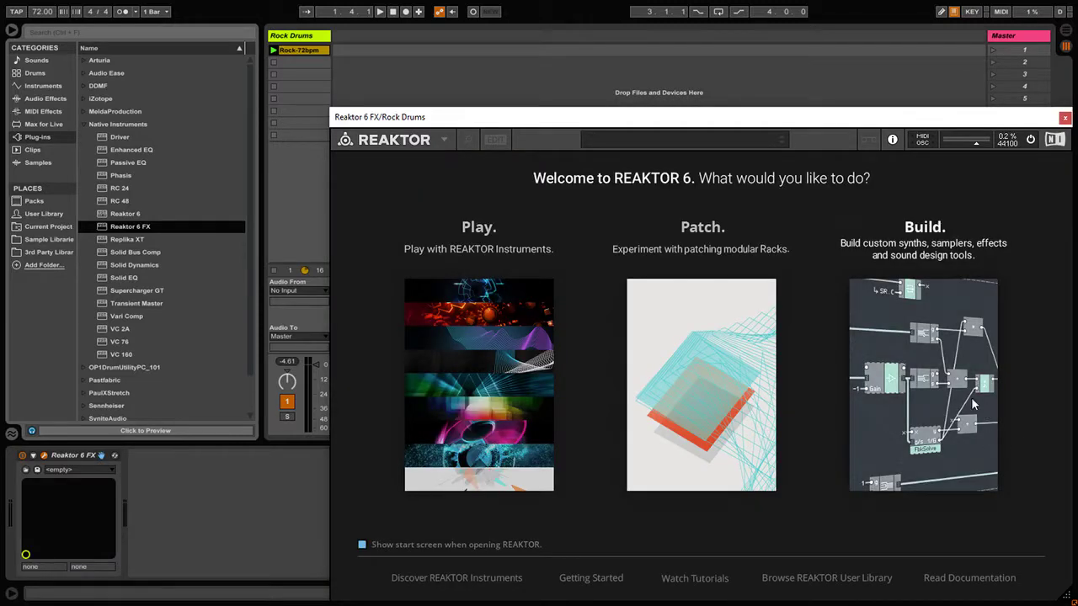
{"action": "left_click", "coordinate": [539, 371]}
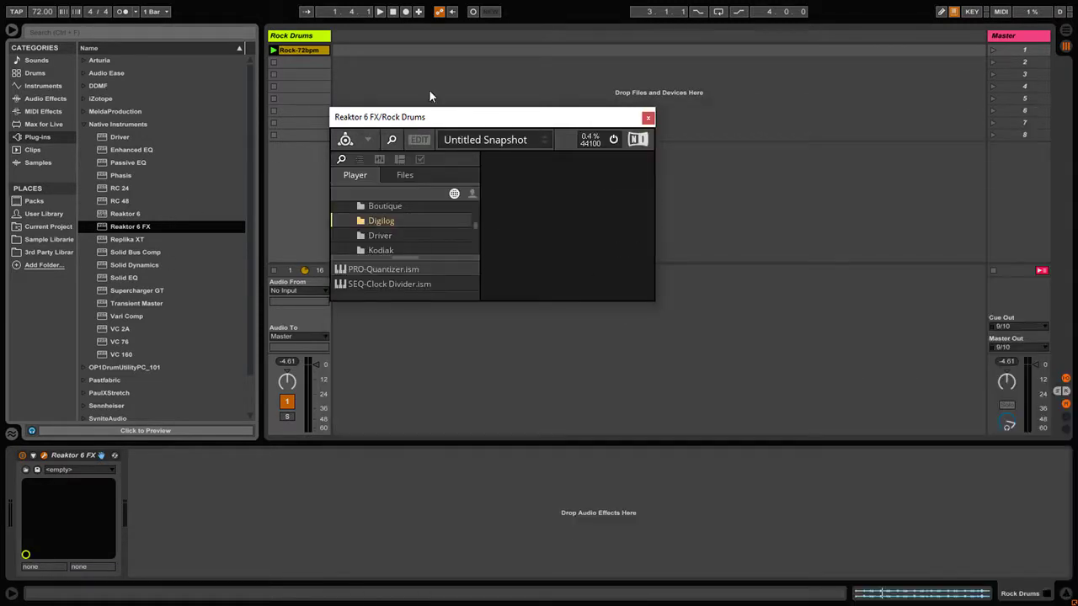
{"action": "left_click", "coordinate": [418, 139]}
{"action": "left_click_drag", "start_coordinate": [481, 121], "coordinate": [373, 59]}
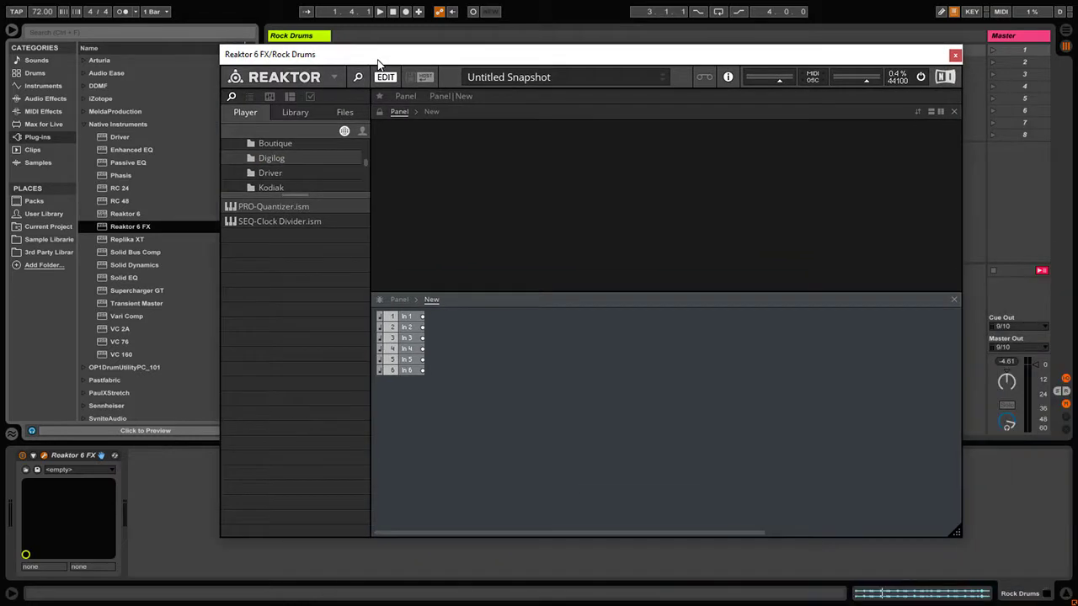
- Load the Duckr.ens ensemble from the user library into Reaktor 6 FX
{"action": "left_click", "coordinate": [304, 113]}
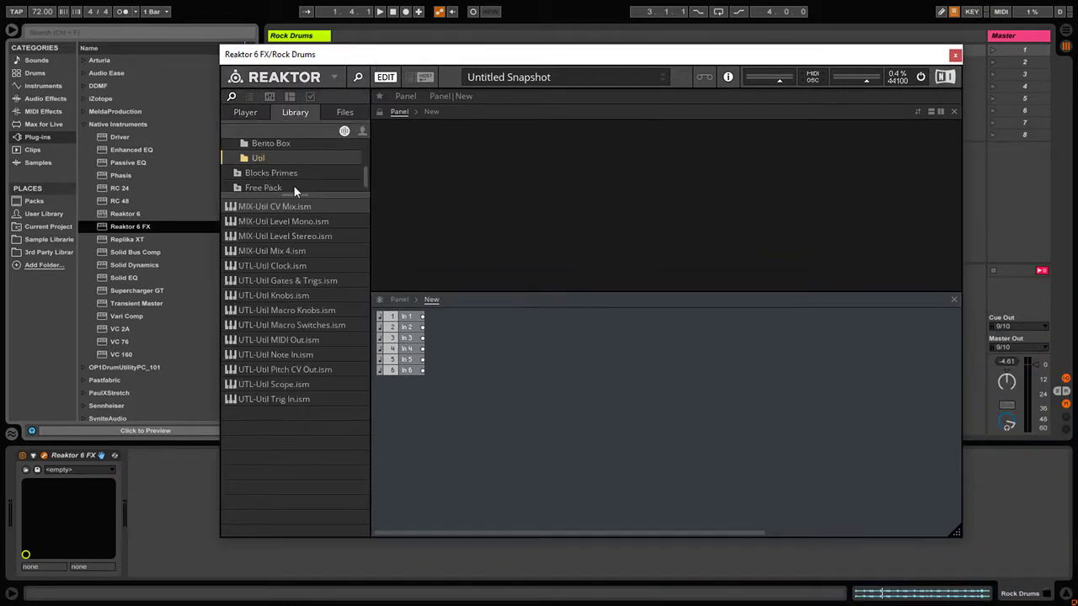
{"action": "left_click", "coordinate": [363, 132]}
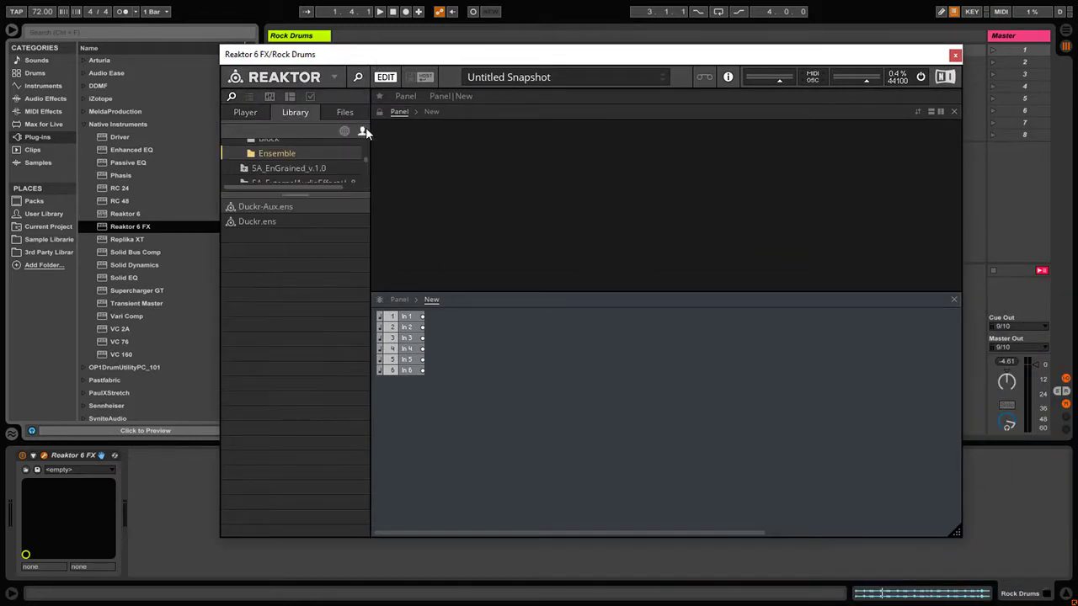
{"action": "left_click", "coordinate": [256, 221]}
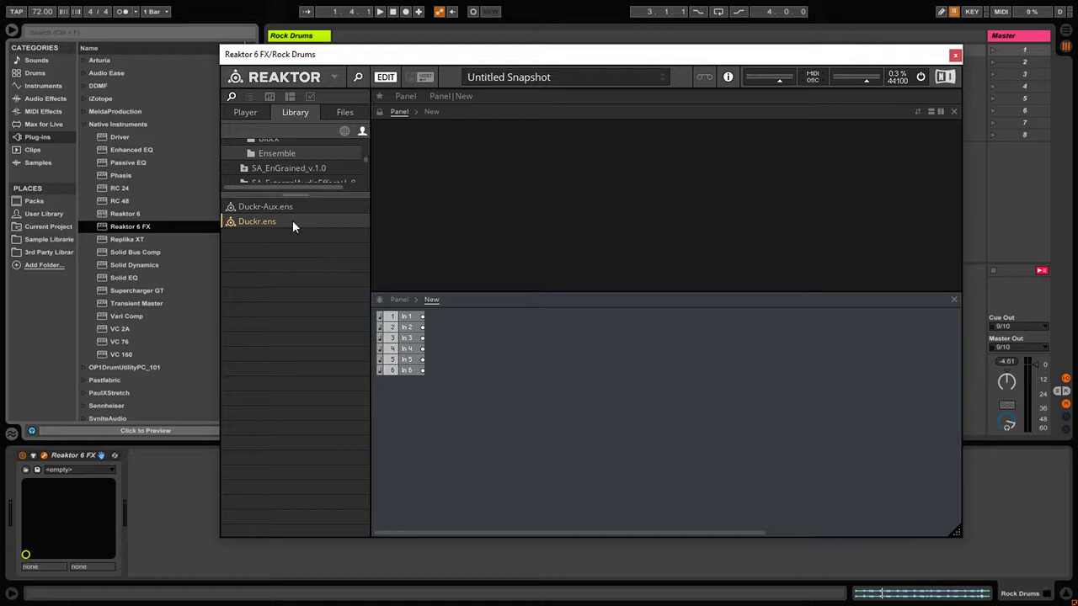
{"action": "left_click", "coordinate": [253, 206]}
{"action": "double_click", "coordinate": [259, 222]}
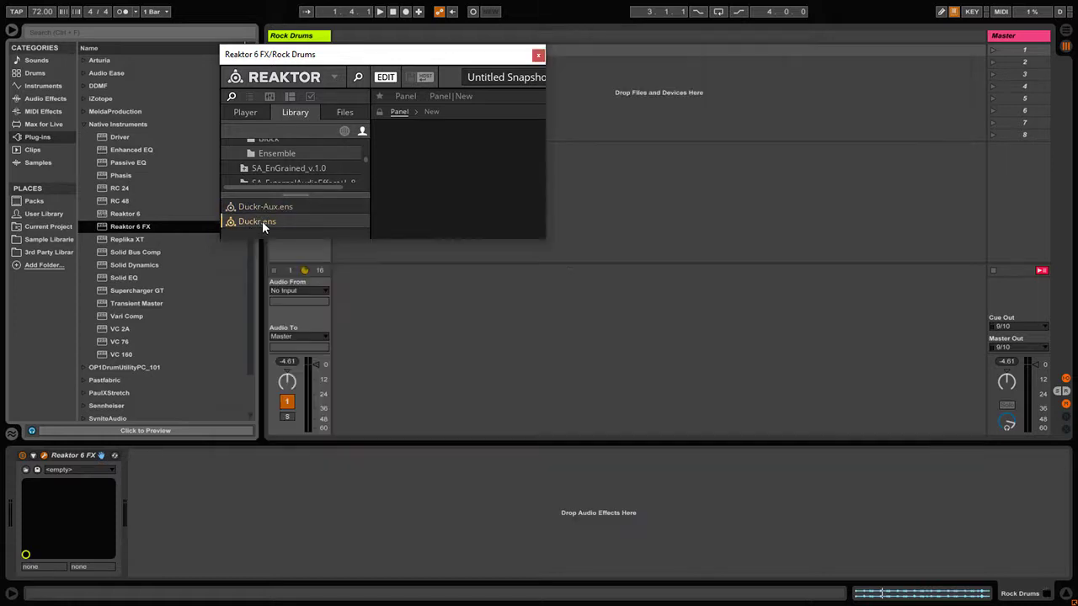
{"action": "left_click_drag", "start_coordinate": [356, 69], "coordinate": [618, 150]}
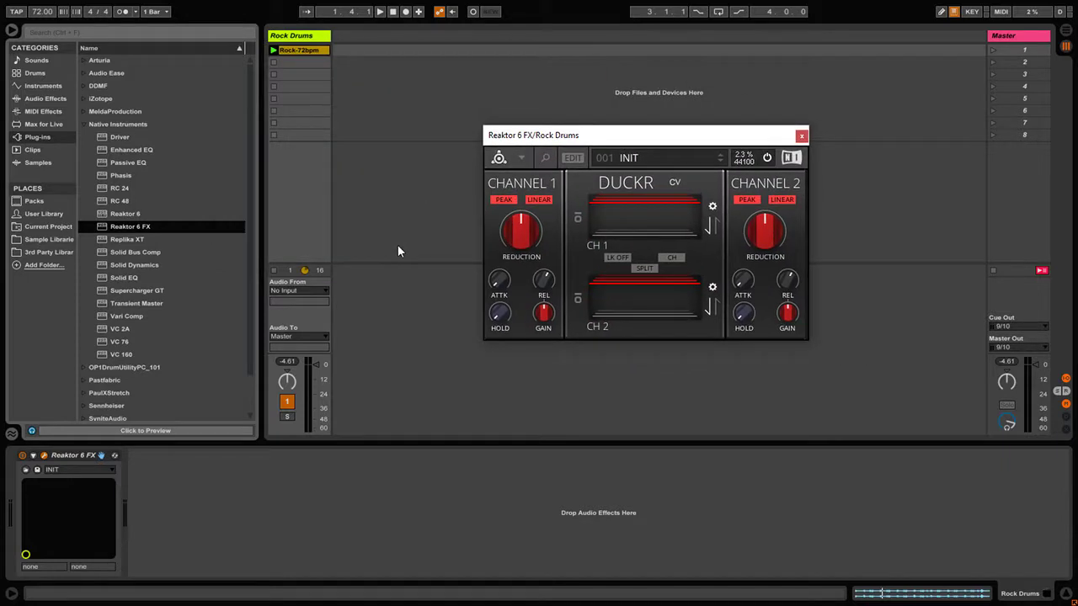
- During playback, link and sum Duckr's two channels, raise the reduction, and set the release to 83.4
{"action": "key", "text": "space"}
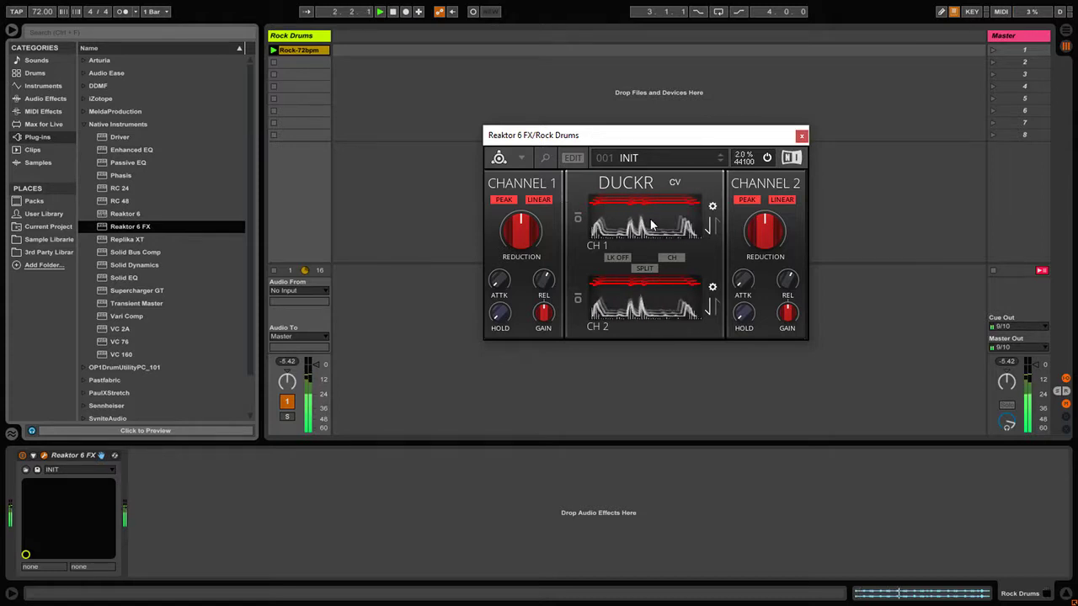
{"action": "left_click", "coordinate": [618, 257]}
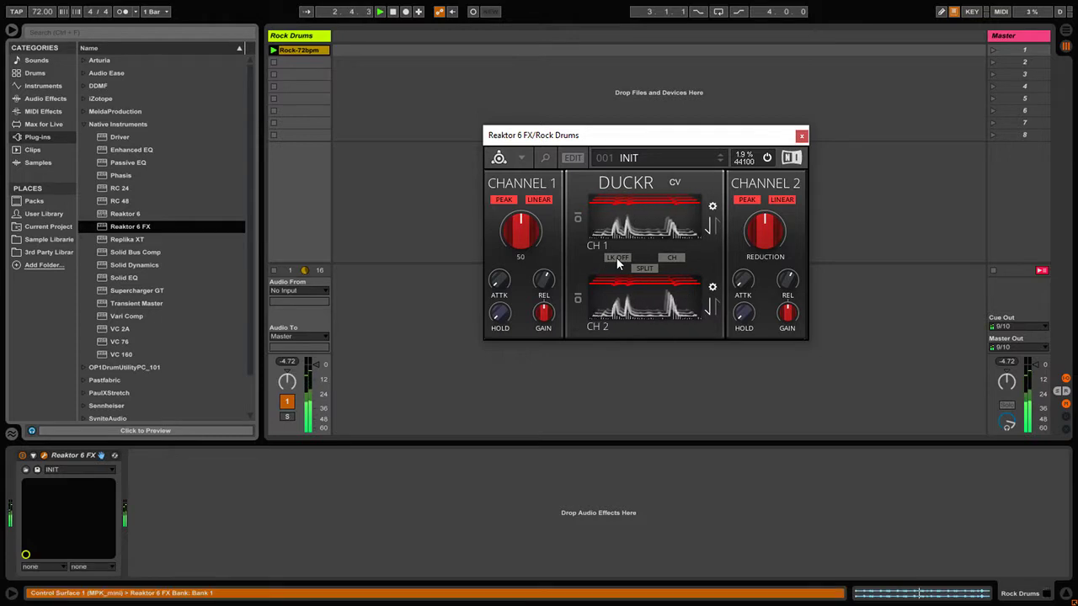
{"action": "left_click", "coordinate": [645, 268]}
{"action": "left_click_drag", "start_coordinate": [525, 239], "coordinate": [527, 51]}
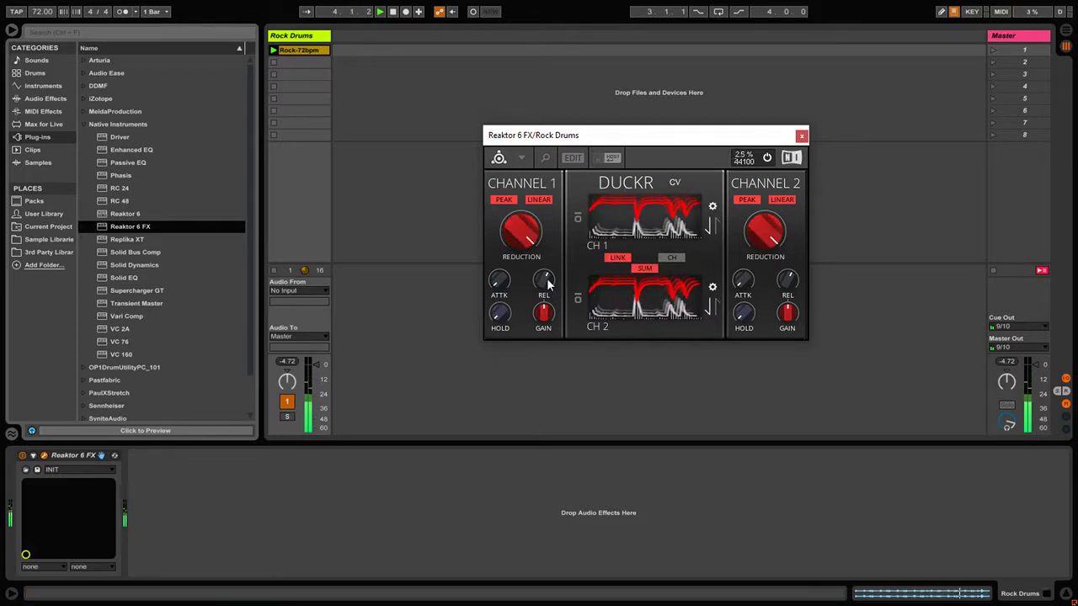
{"action": "left_click_drag", "start_coordinate": [547, 279], "coordinate": [553, 232]}
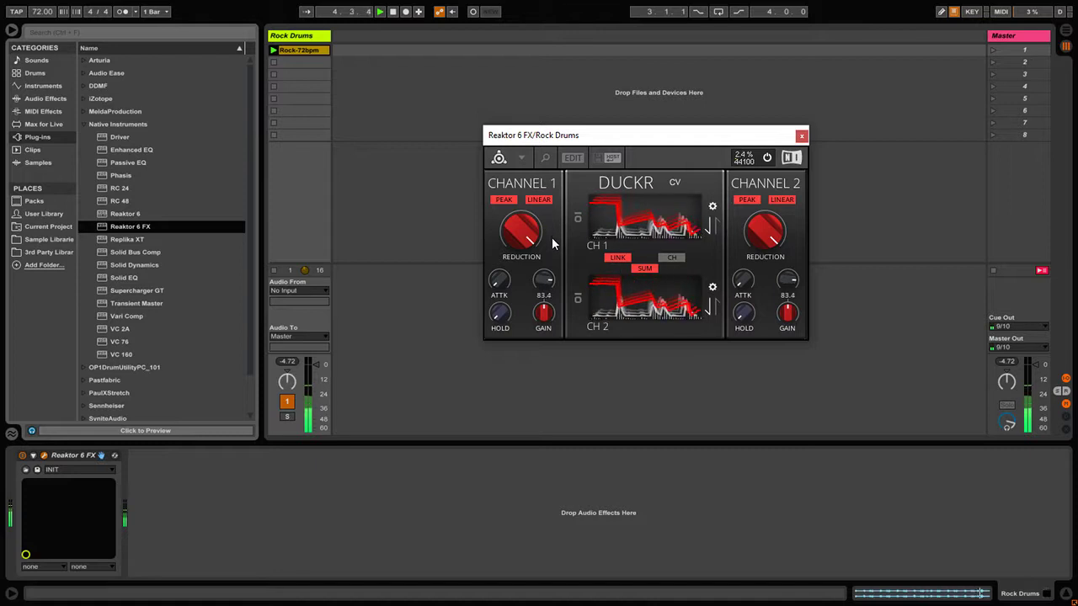
{"action": "key", "text": "space"}
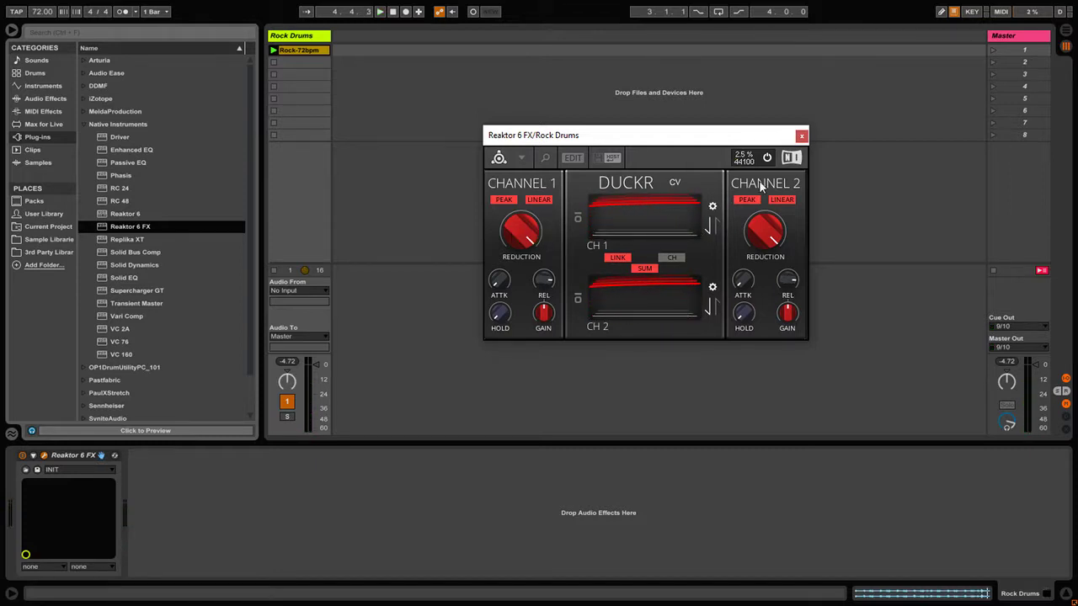
- Reopen the Duckr window, lower its reduction and release, and audition the drums
{"action": "left_click", "coordinate": [802, 136]}
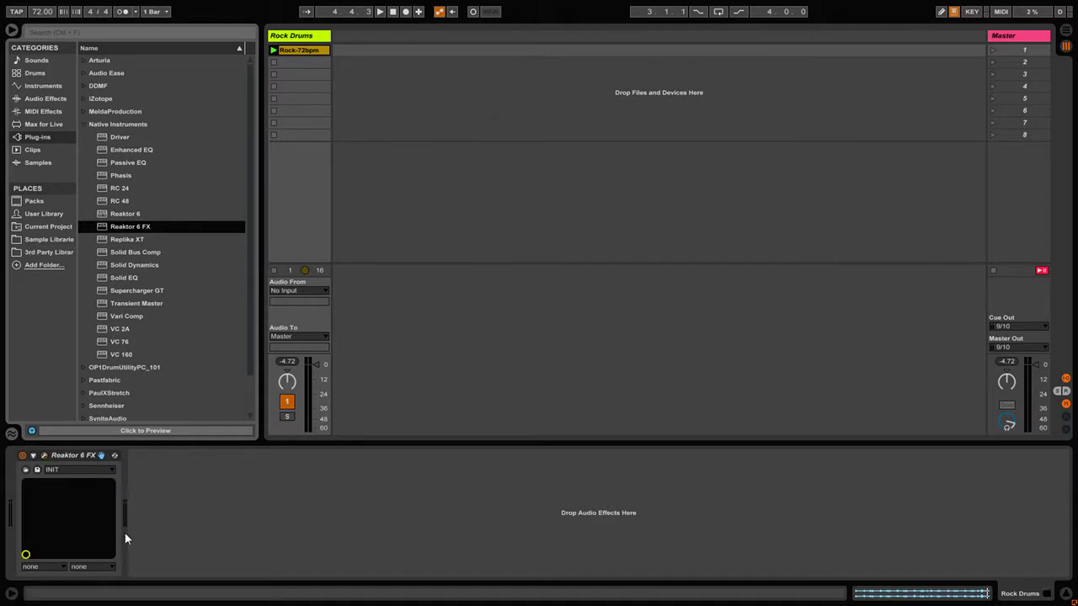
{"action": "left_click", "coordinate": [44, 455]}
{"action": "left_click_drag", "start_coordinate": [619, 136], "coordinate": [589, 117]}
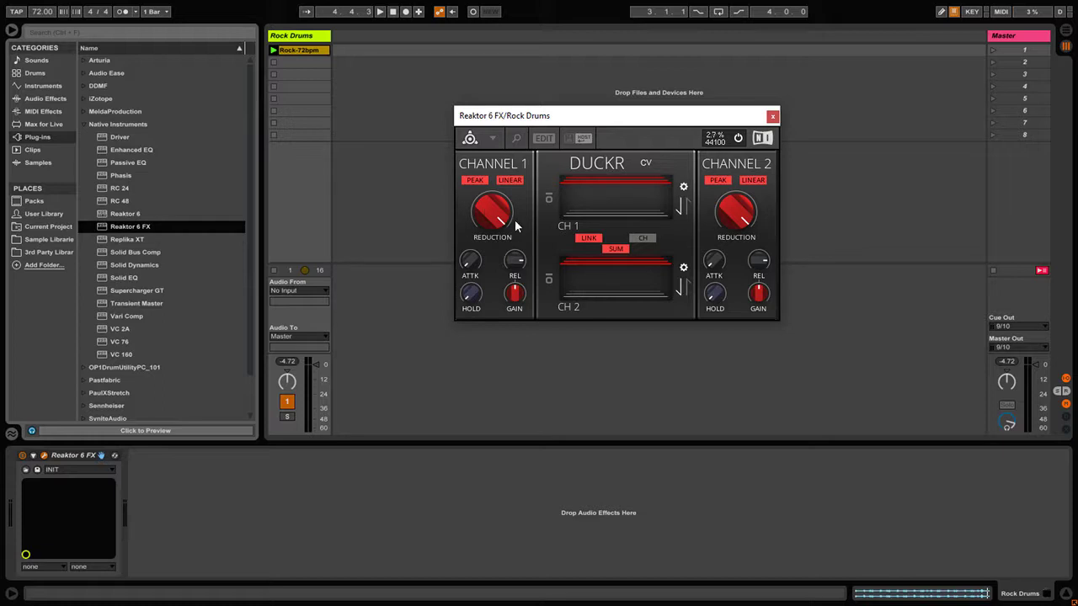
{"action": "left_click_drag", "start_coordinate": [512, 226], "coordinate": [523, 279]}
{"action": "key", "text": "space"}
{"action": "key", "text": "space"}
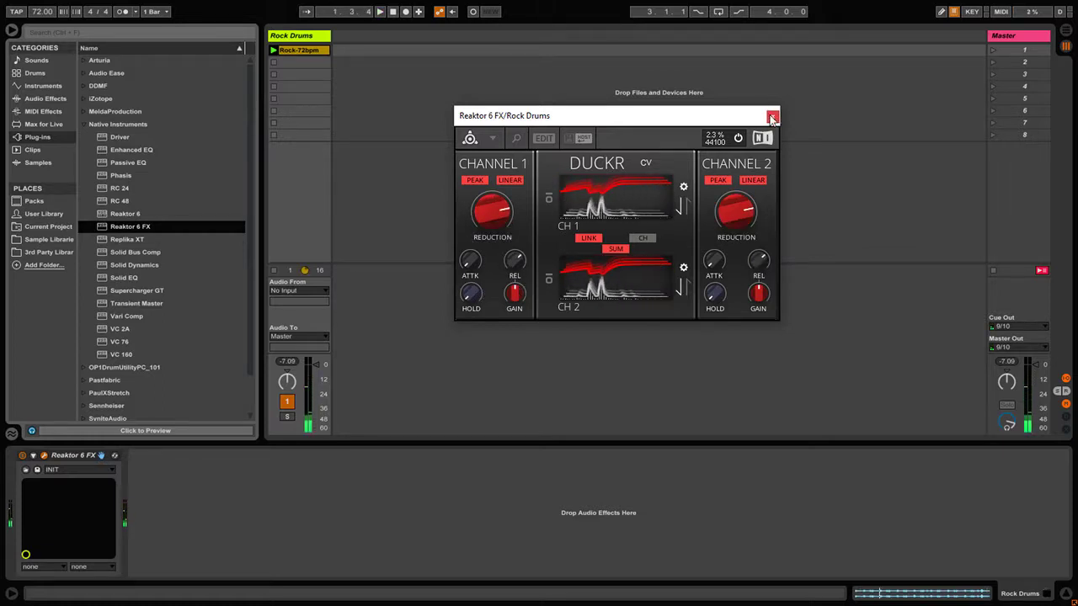
- Close the Duckr window and delete Reaktor 6 FX from the Rock Drums track
{"action": "left_click", "coordinate": [773, 116]}
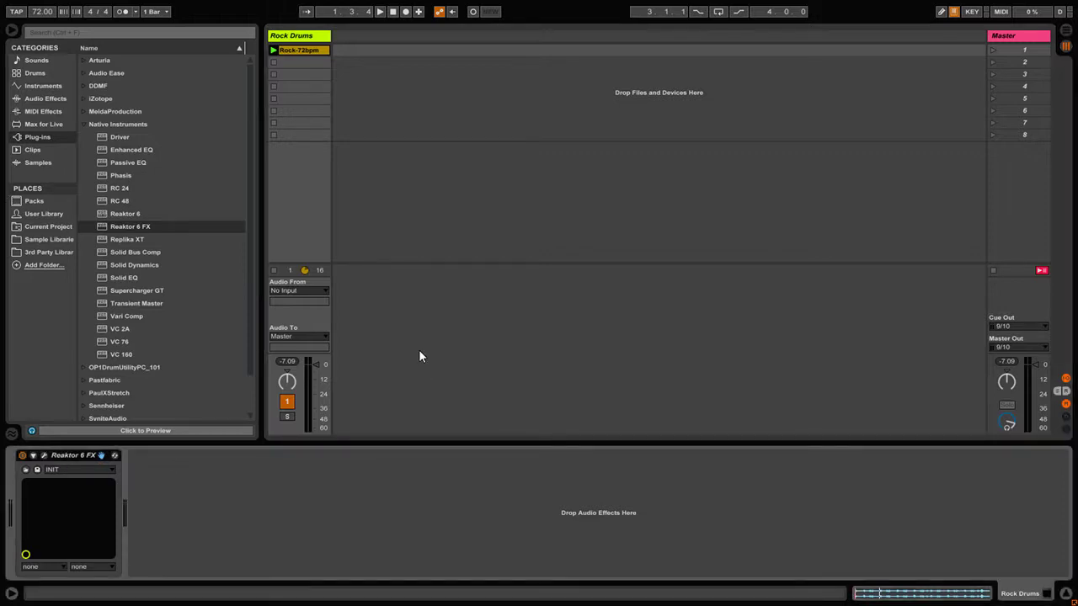
{"action": "key", "text": "Delete"}
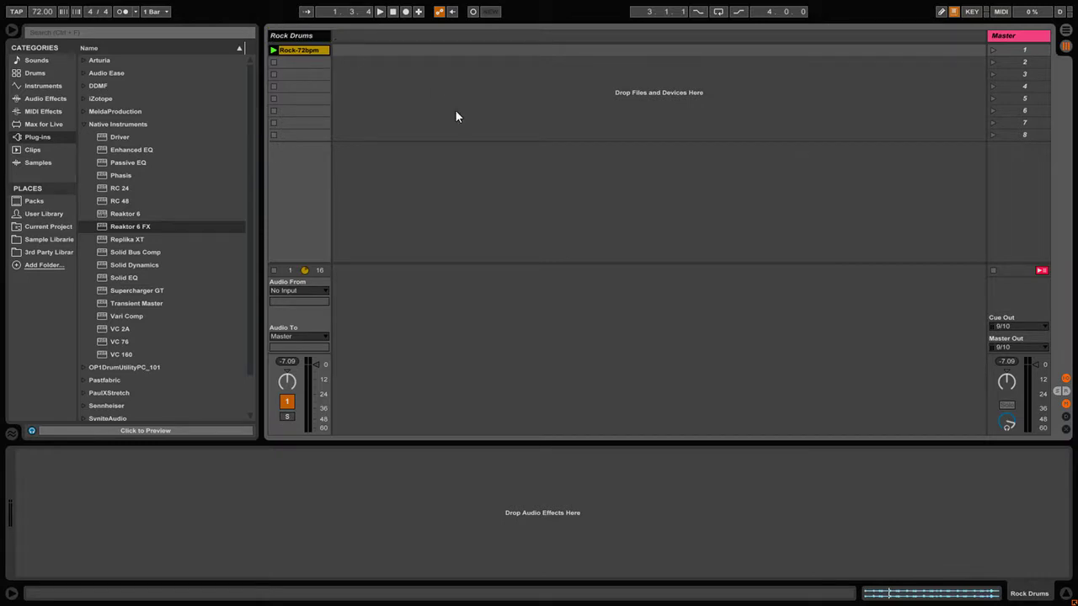
- Add a return track and name it To Duckr
{"action": "key", "text": "ctrl+alt+t"}
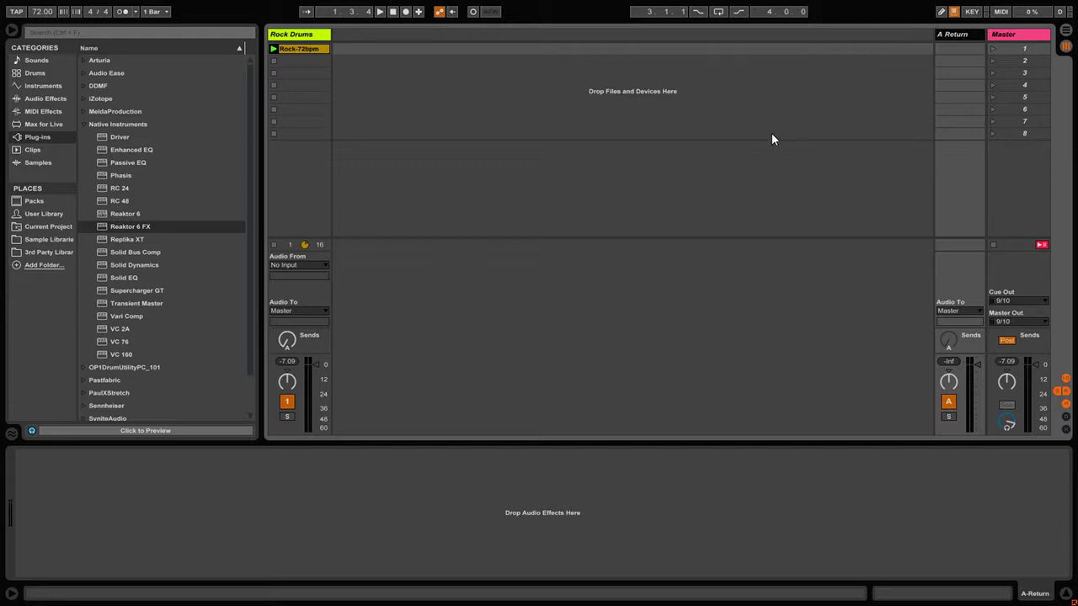
{"action": "key", "text": "ctrl+r"}
{"action": "type", "text": "To Duckr"}
{"action": "key", "text": "Return"}
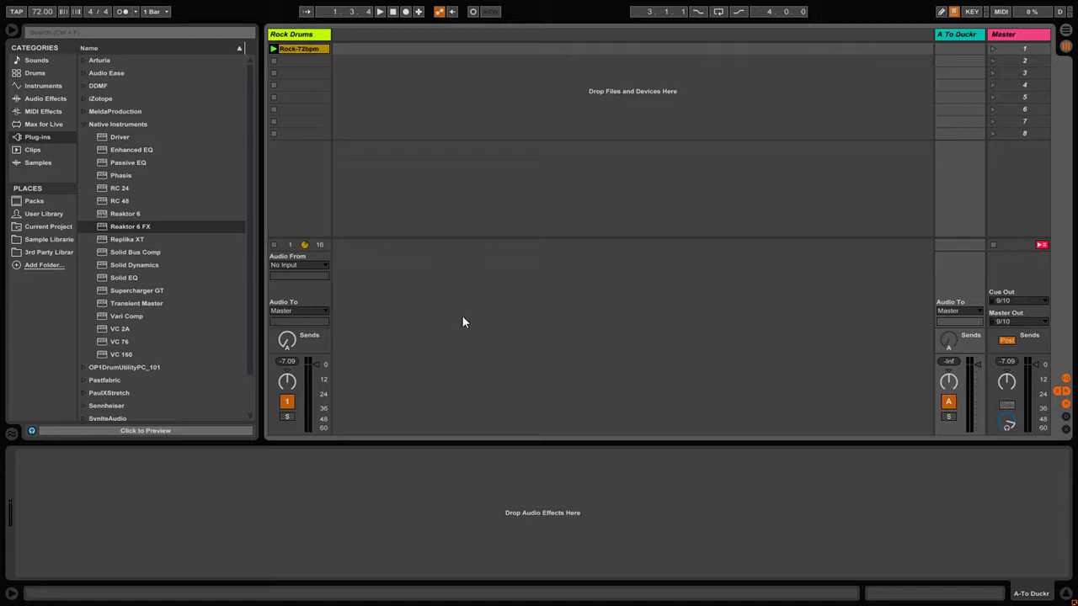
- Add two audio tracks and name them Duckr and SC
{"action": "key", "text": "ctrl+t"}
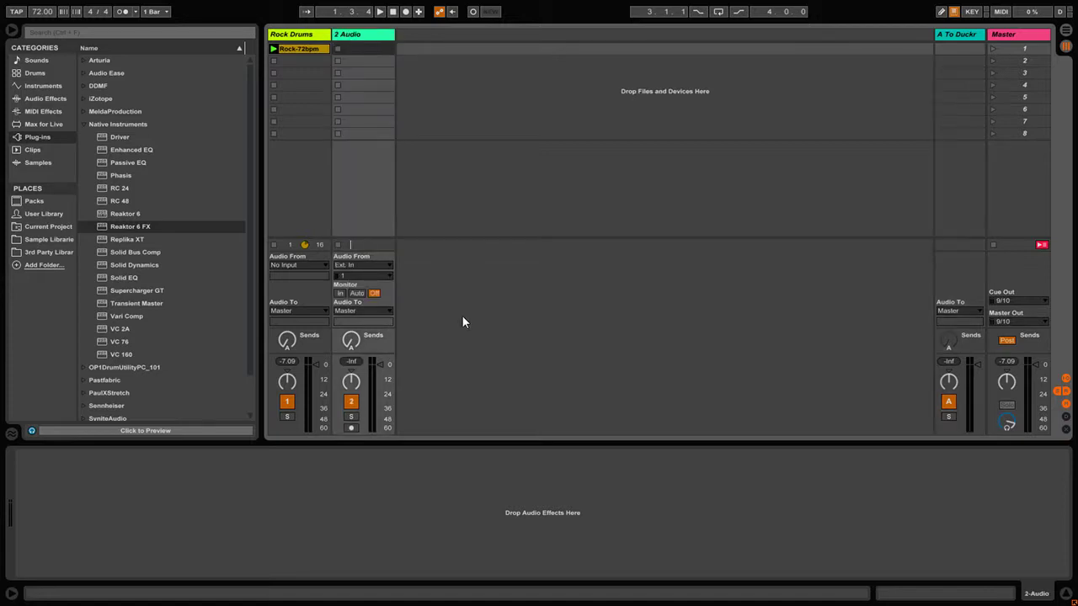
{"action": "key", "text": "ctrl+t"}
{"action": "left_click", "coordinate": [376, 37]}
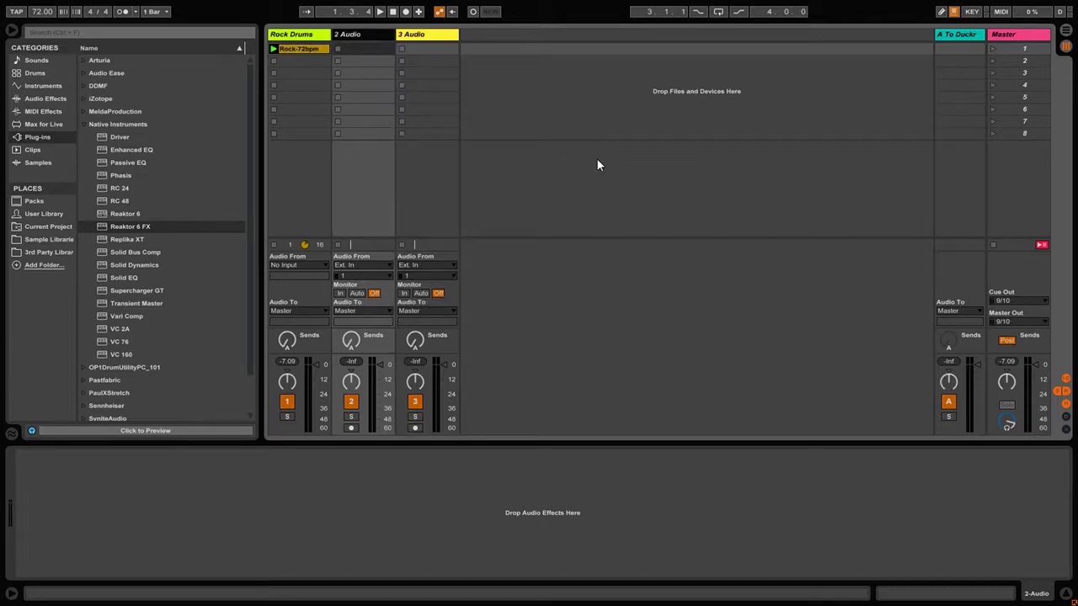
{"action": "key", "text": "ctrl+r"}
{"action": "type", "text": "Duckr"}
{"action": "key", "text": "Return"}
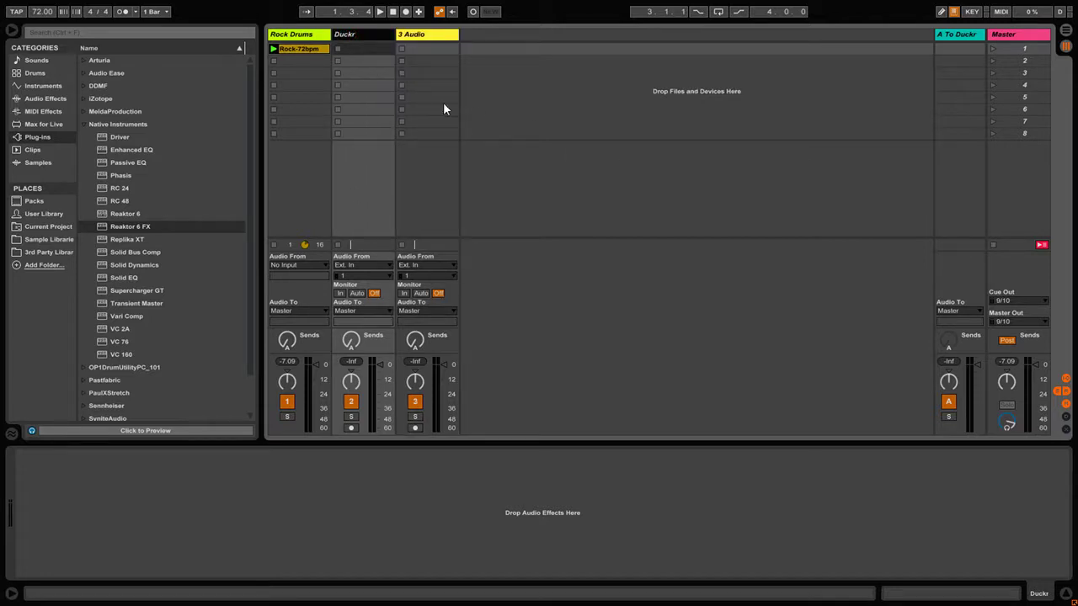
{"action": "left_click", "coordinate": [432, 34]}
{"action": "key", "text": "ctrl+r"}
{"action": "type", "text": "SC"}
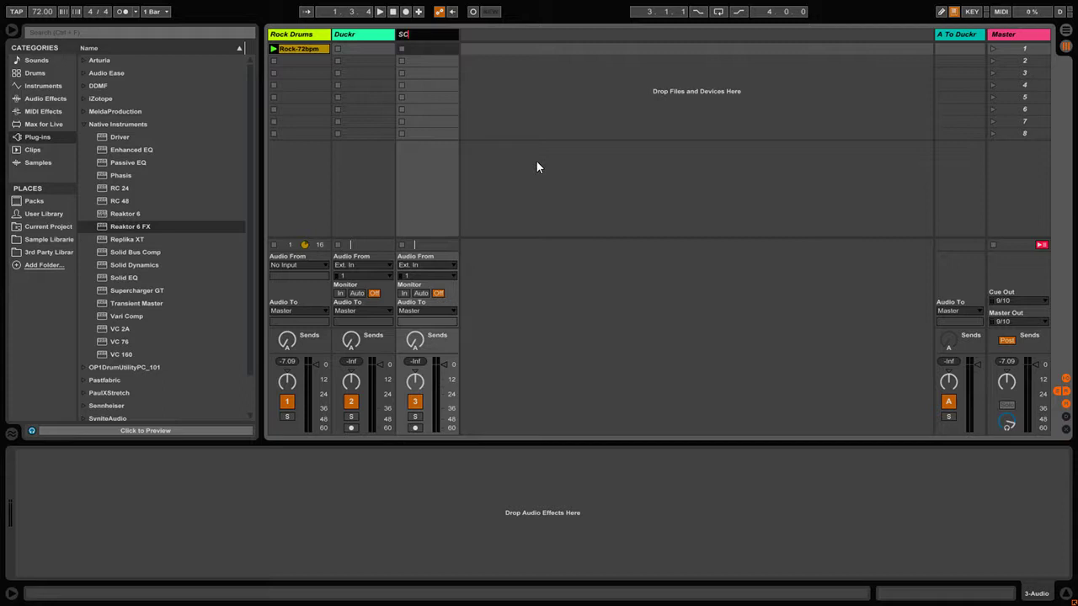
{"action": "key", "text": "Return"}
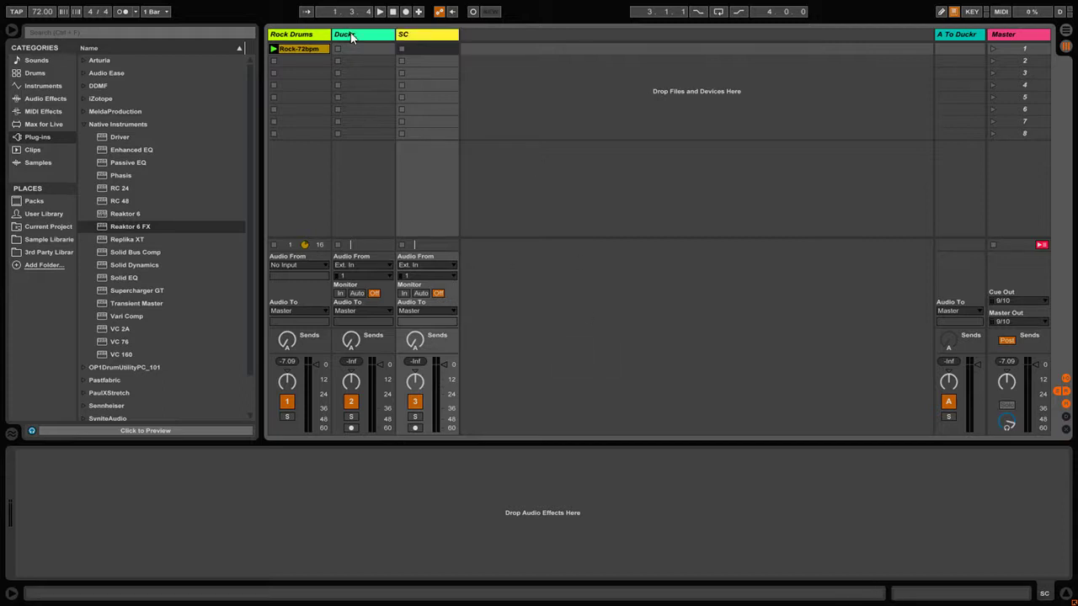
- Set the audio input of the Duckr and SC tracks to No Input
{"action": "left_click", "coordinate": [10, 32]}
{"action": "left_click", "coordinate": [28, 36]}
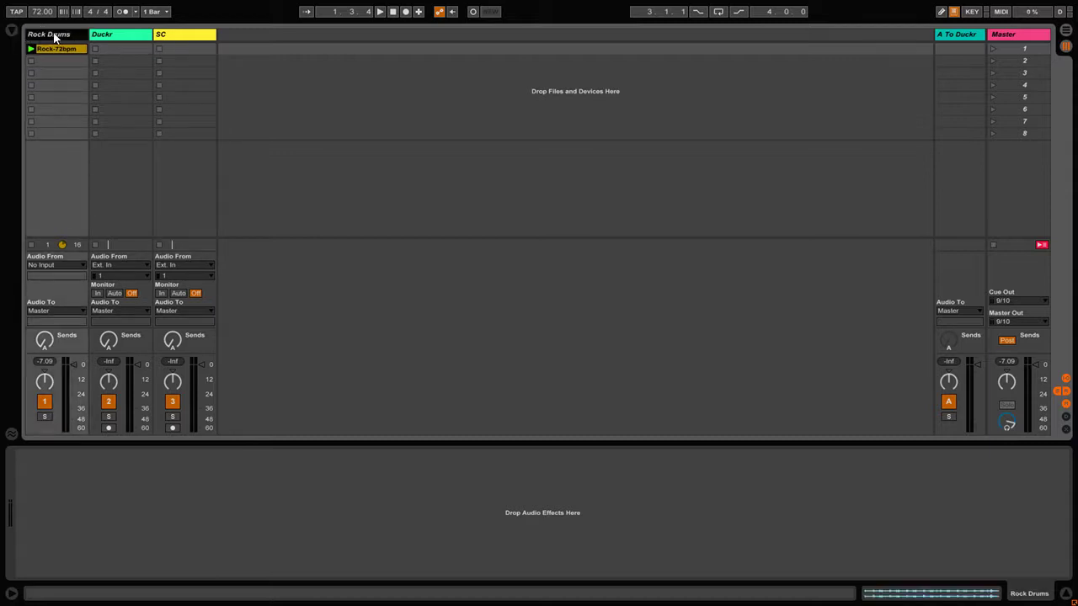
{"action": "left_click", "coordinate": [53, 311]}
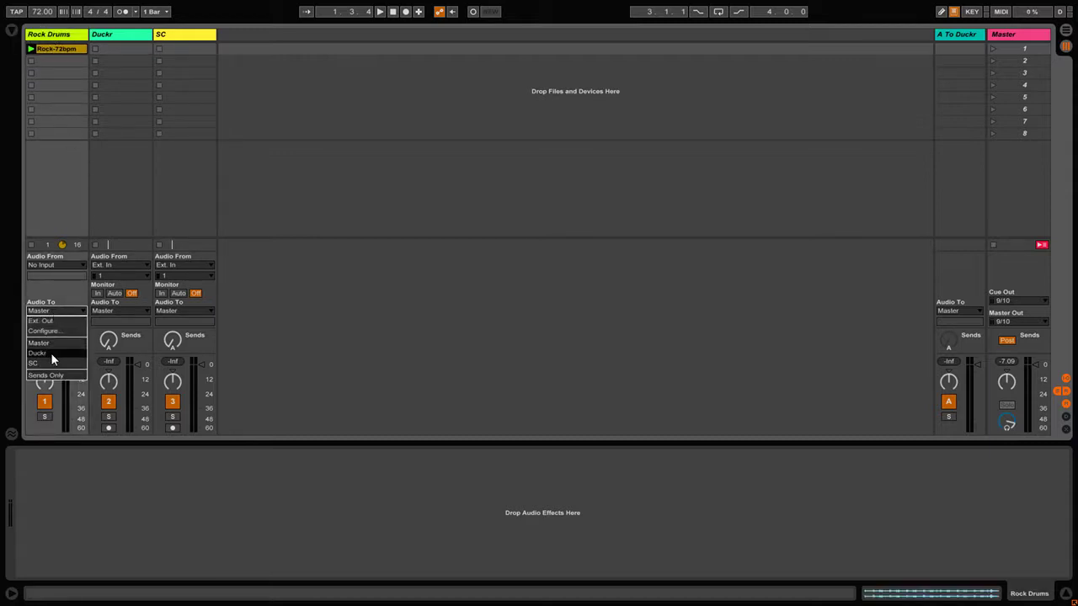
{"action": "left_click", "coordinate": [48, 291]}
{"action": "left_click", "coordinate": [103, 265]}
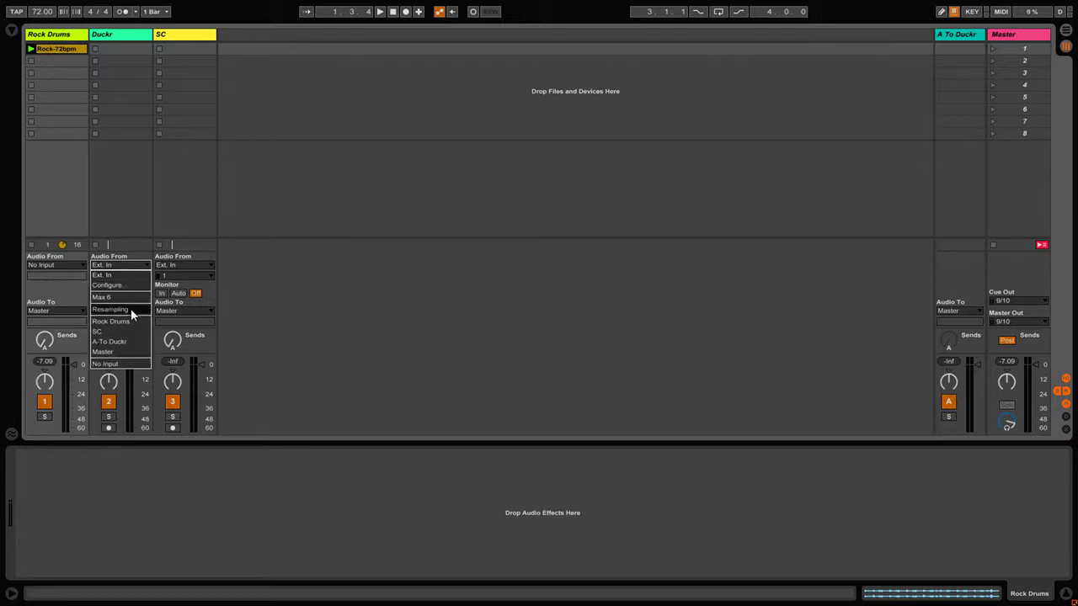
{"action": "left_click", "coordinate": [106, 364]}
{"action": "left_click", "coordinate": [183, 266]}
{"action": "left_click", "coordinate": [171, 364]}
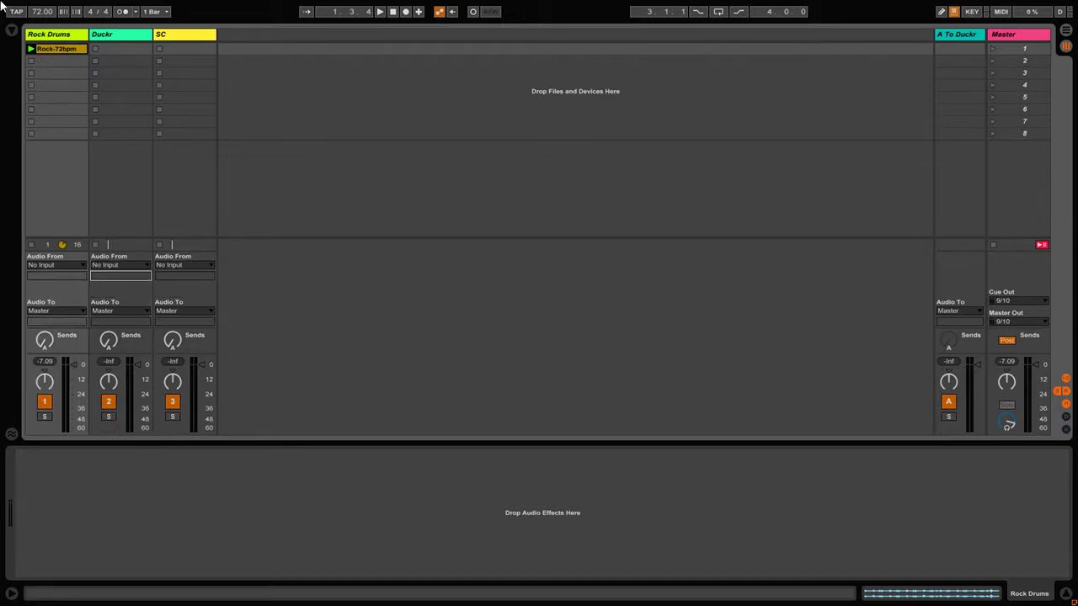
{"action": "left_click", "coordinate": [12, 31]}
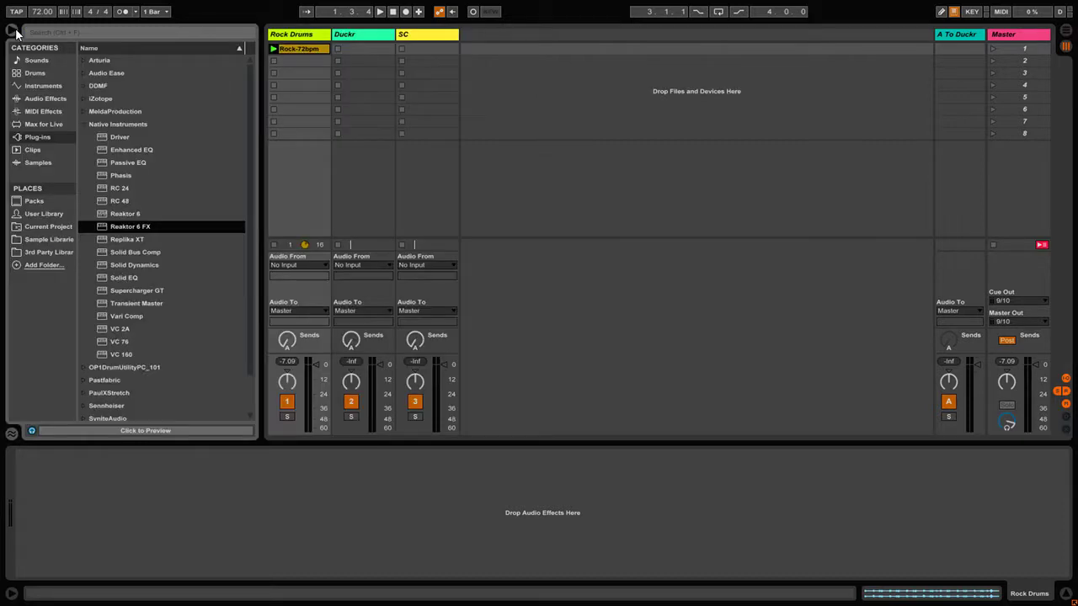
- Load Reaktor 6 FX onto the Duckr audio track and move its plug-in window out of the way
{"action": "left_click", "coordinate": [414, 36]}
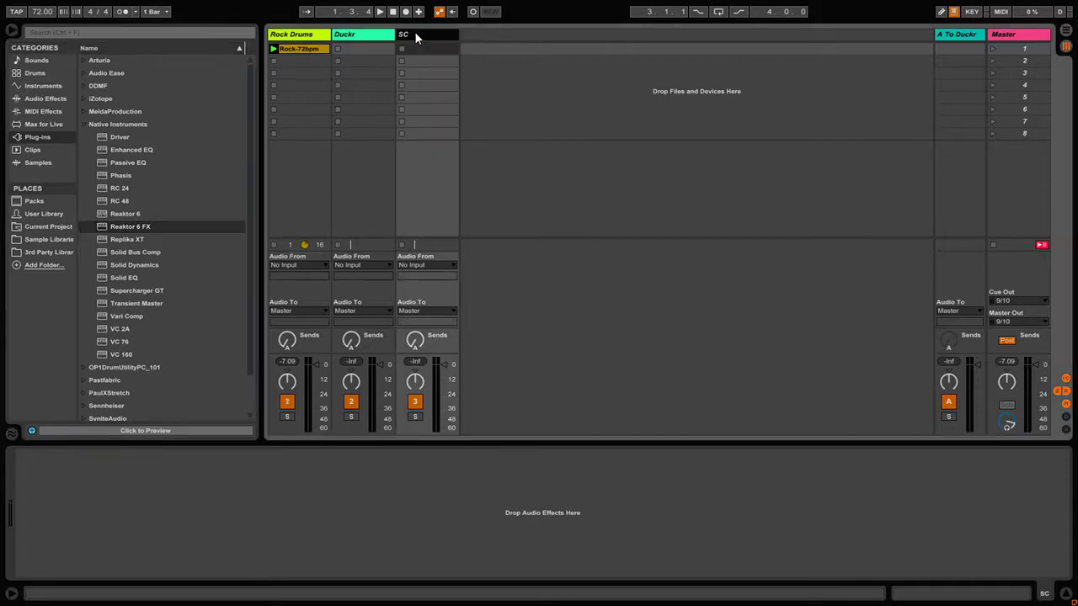
{"action": "left_click", "coordinate": [965, 40]}
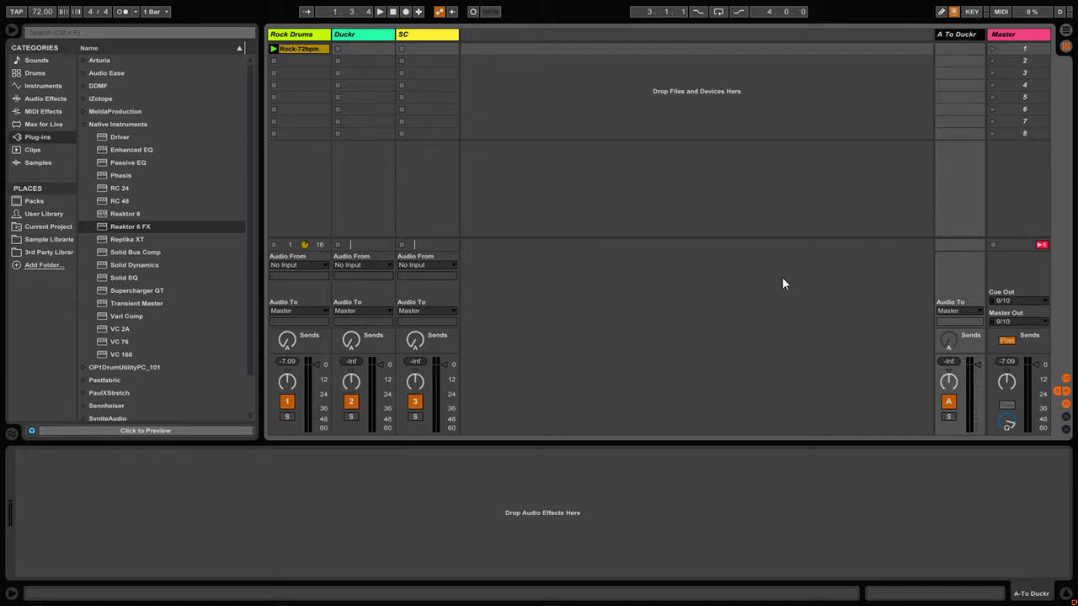
{"action": "left_click", "coordinate": [352, 35]}
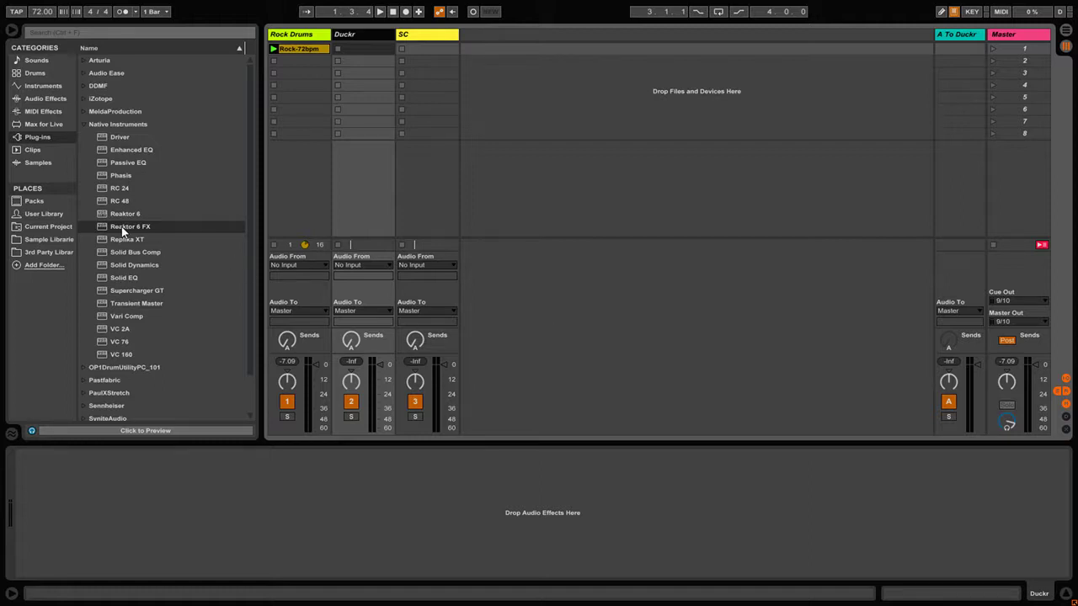
{"action": "left_click_drag", "start_coordinate": [122, 228], "coordinate": [360, 43]}
{"action": "left_click_drag", "start_coordinate": [686, 120], "coordinate": [522, 56]}
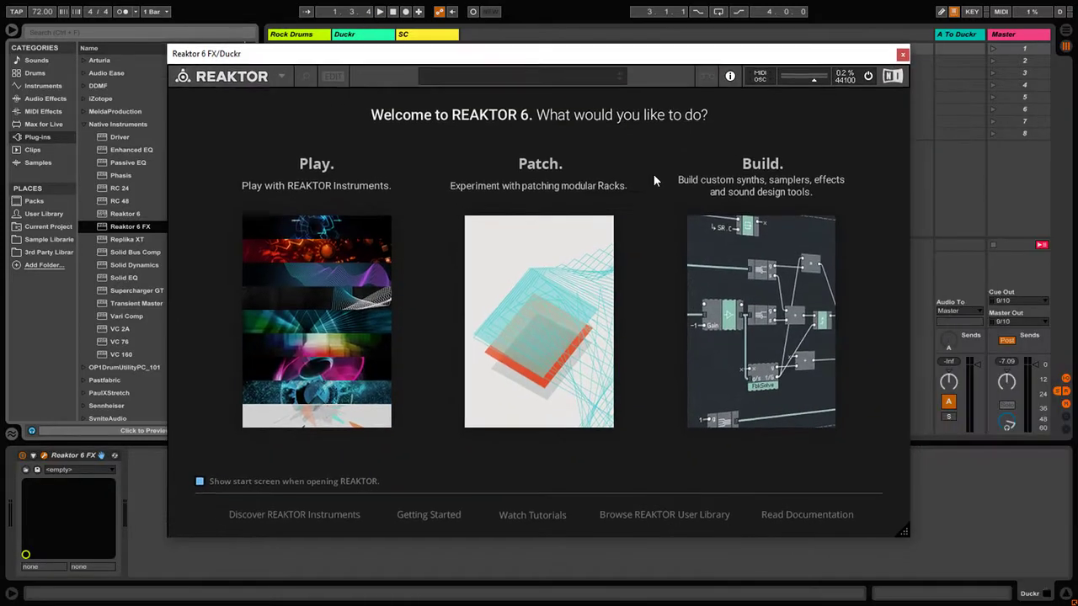
- Enter Reaktor's Build mode and load the Duckr-Aux.ens ensemble from the user library
{"action": "left_click", "coordinate": [760, 316]}
{"action": "left_click", "coordinate": [252, 111]}
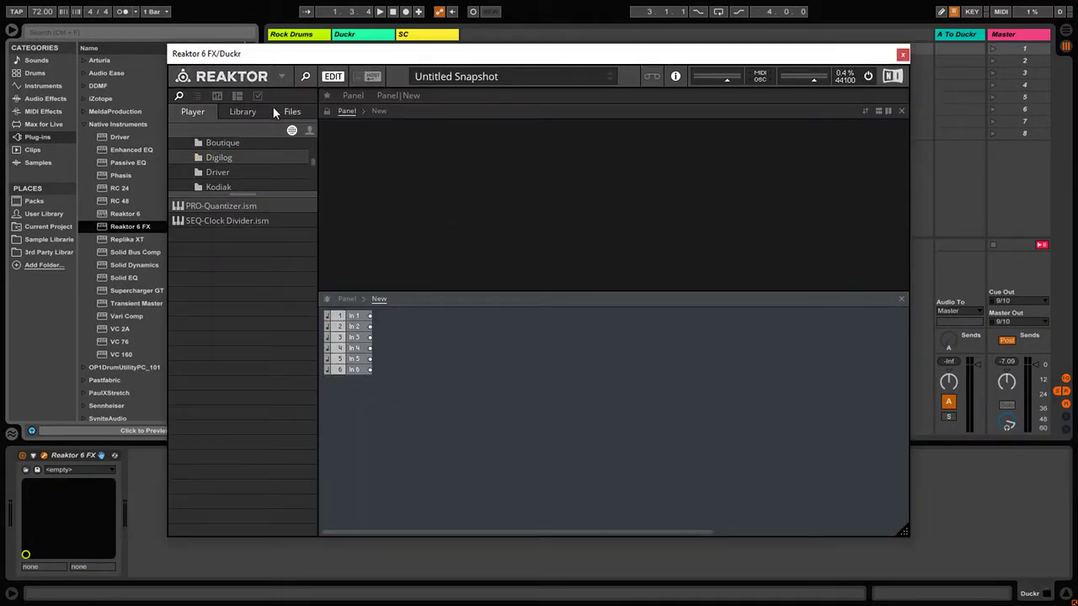
{"action": "left_click", "coordinate": [310, 131]}
{"action": "double_click", "coordinate": [220, 208]}
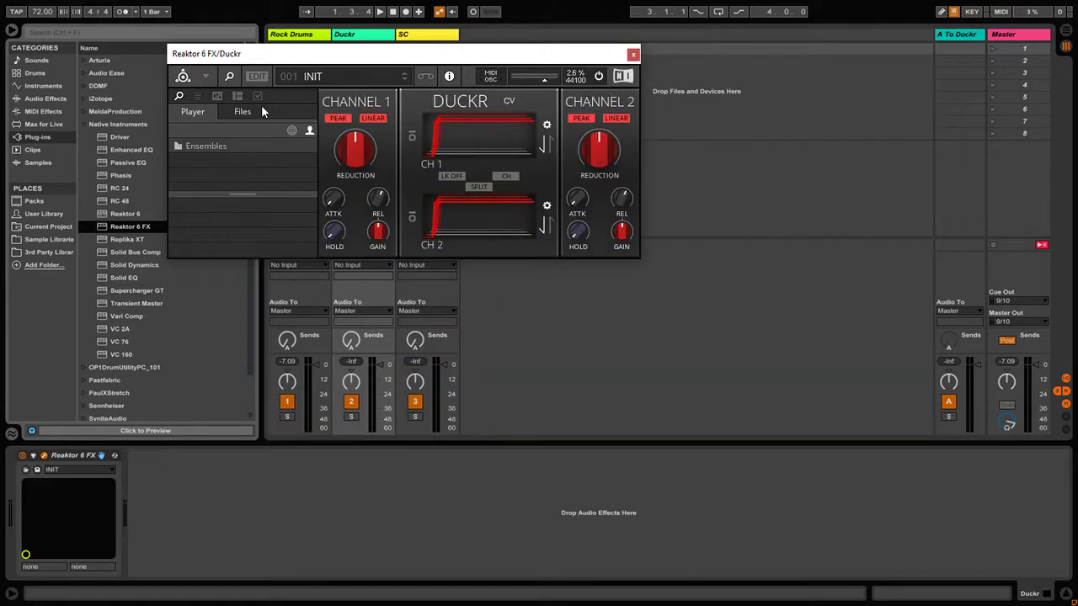
- Return to edit mode and load the Duckr.ens ensemble from the user library instead
{"action": "left_click", "coordinate": [257, 76]}
{"action": "left_click", "coordinate": [243, 112]}
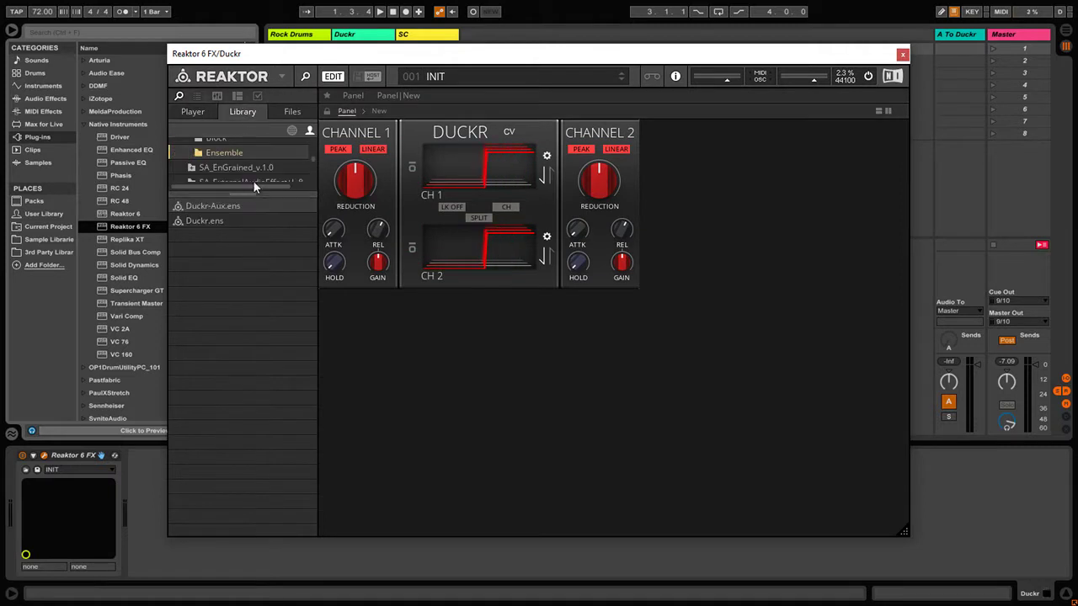
{"action": "double_click", "coordinate": [218, 222]}
- Open the Duckr ensemble's structure and move the In 1 and In 2 modules away from the Duckr block to expose their wiring
{"action": "left_click", "coordinate": [257, 75]}
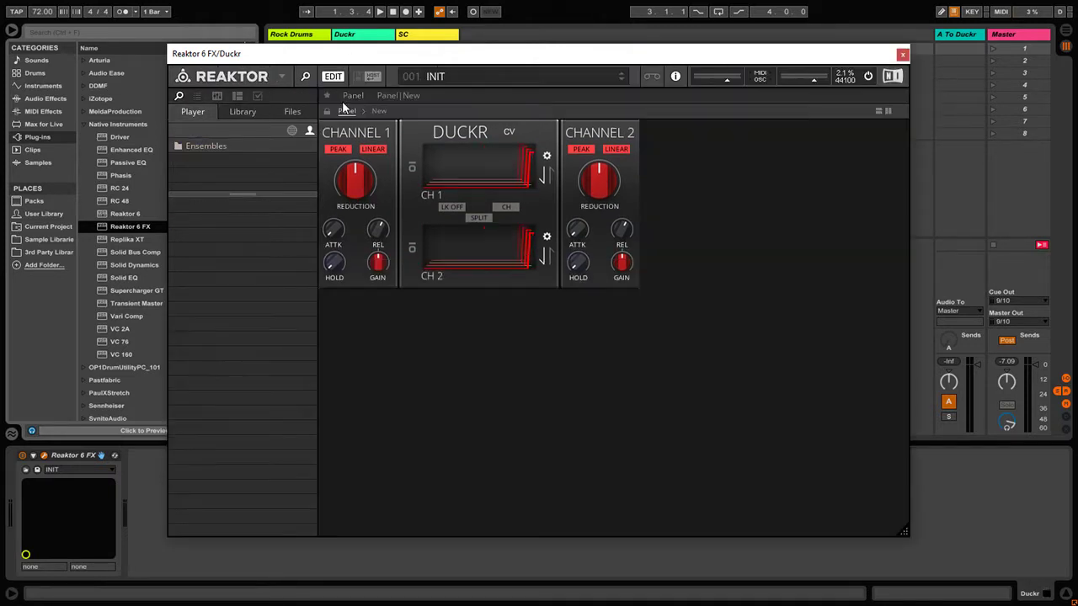
{"action": "left_click", "coordinate": [375, 111]}
{"action": "left_click_drag", "start_coordinate": [381, 188], "coordinate": [394, 148]}
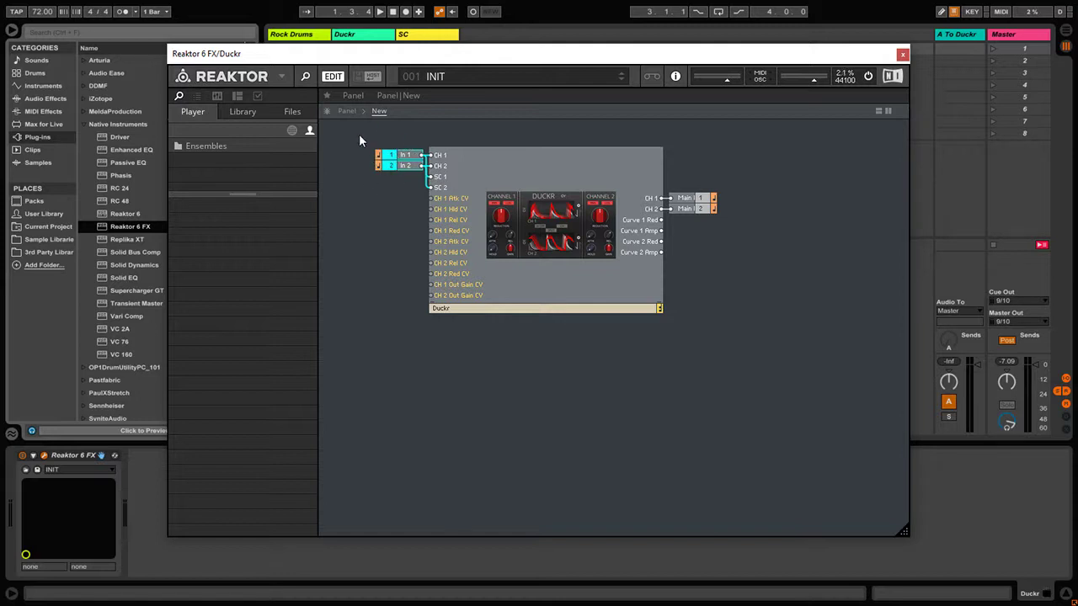
{"action": "left_click_drag", "start_coordinate": [394, 155], "coordinate": [359, 153]}
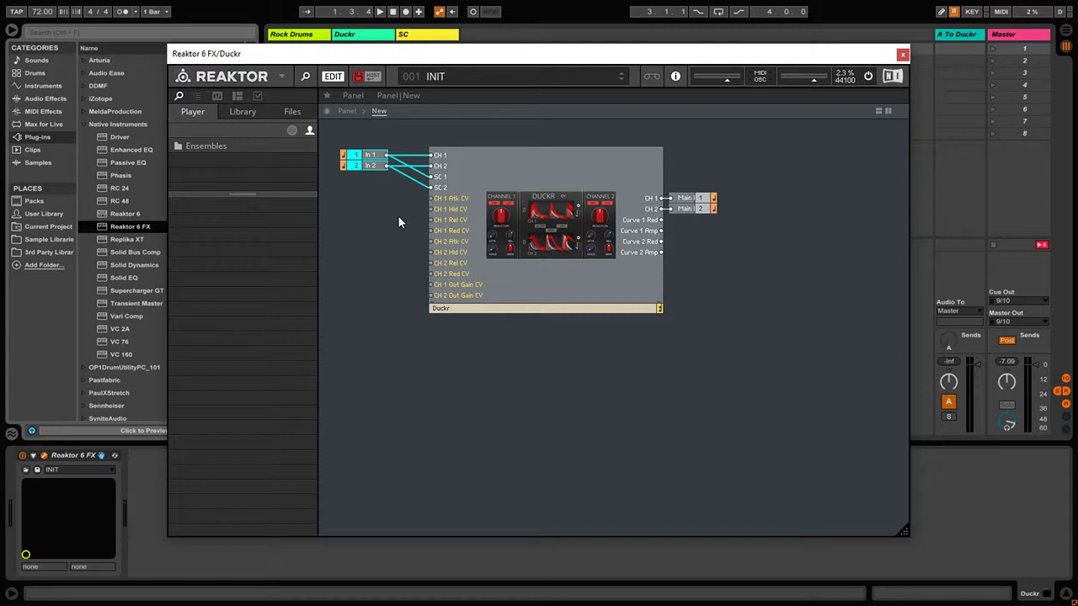
- Load Duckr-Aux.ens from the user library, discarding the changes to Duckr.ens
{"action": "left_click", "coordinate": [241, 113]}
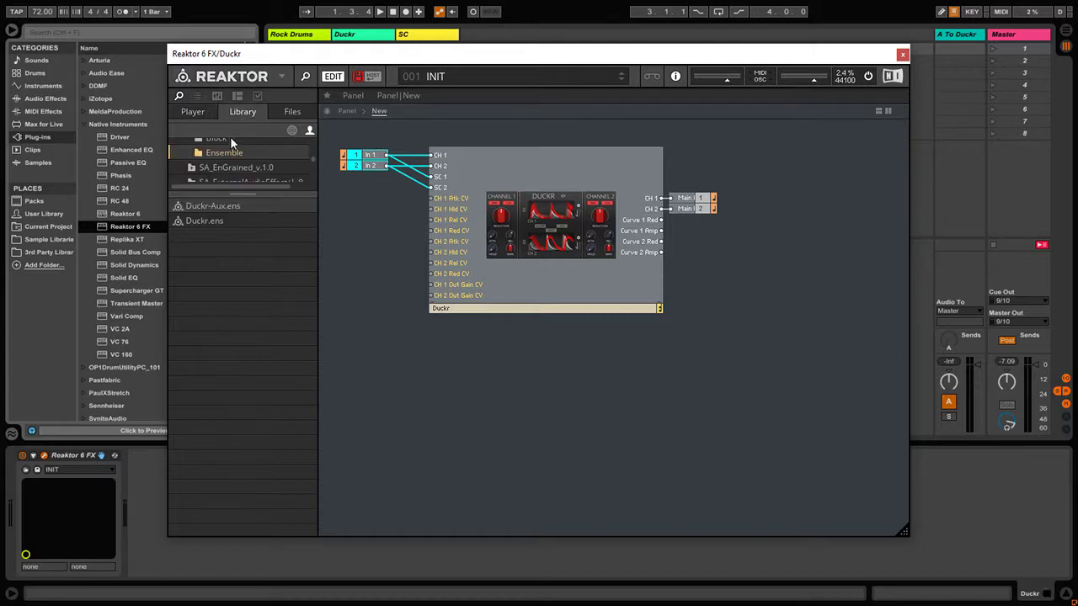
{"action": "double_click", "coordinate": [201, 206]}
{"action": "left_click", "coordinate": [558, 334]}
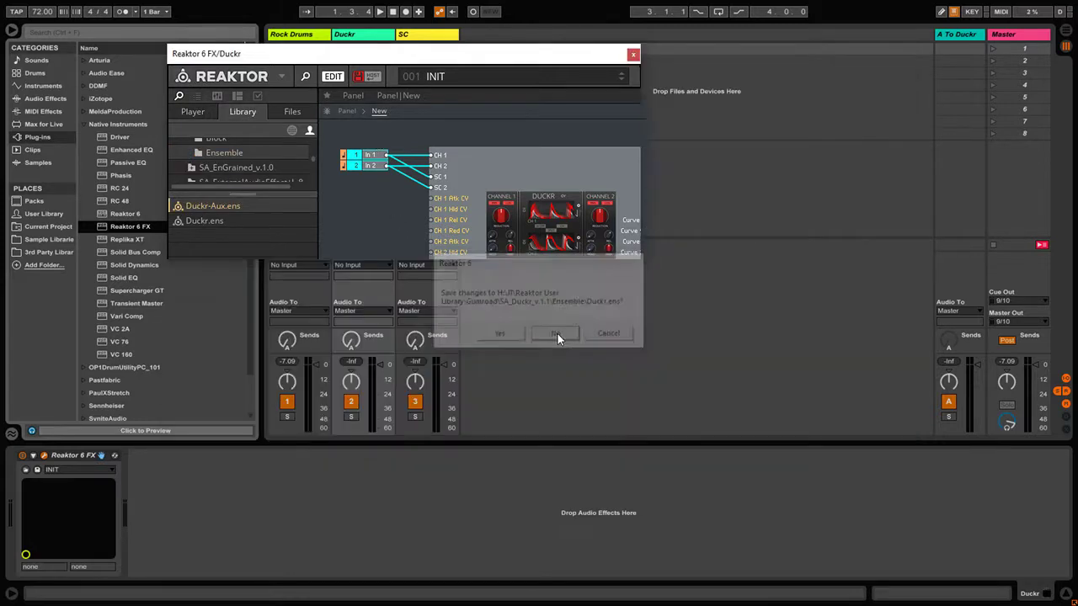
- Open the Duckr-Aux structure and examine how the four input modules feed the CH and SC ports
{"action": "left_click", "coordinate": [257, 77]}
{"action": "left_click", "coordinate": [379, 111]}
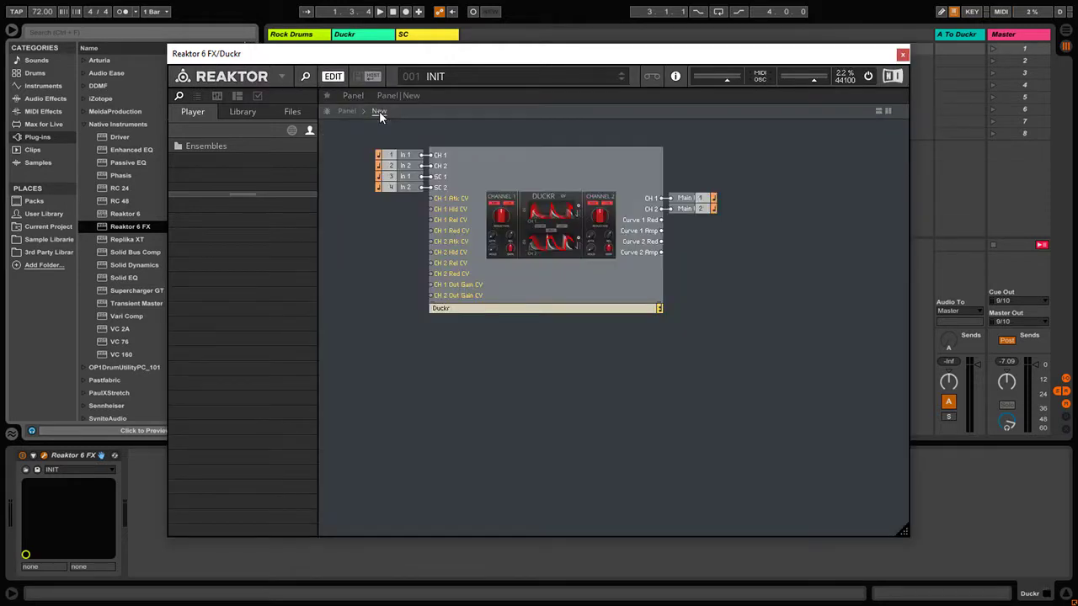
{"action": "mouse_move", "coordinate": [395, 226]}
{"action": "left_mouse_down"}
{"action": "mouse_move", "coordinate": [392, 181]}
{"action": "mouse_move", "coordinate": [388, 211]}
{"action": "left_mouse_up"}
{"action": "left_click_drag", "start_coordinate": [365, 204], "coordinate": [419, 182]}
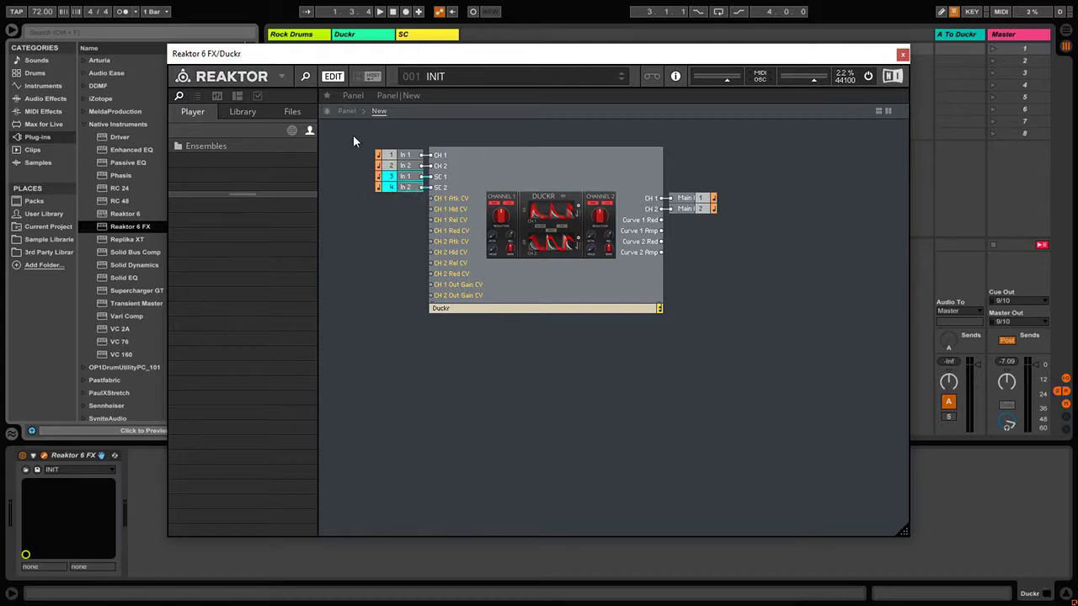
{"action": "left_click_drag", "start_coordinate": [353, 136], "coordinate": [415, 163]}
{"action": "left_click_drag", "start_coordinate": [339, 221], "coordinate": [402, 172]}
{"action": "left_click", "coordinate": [381, 235]}
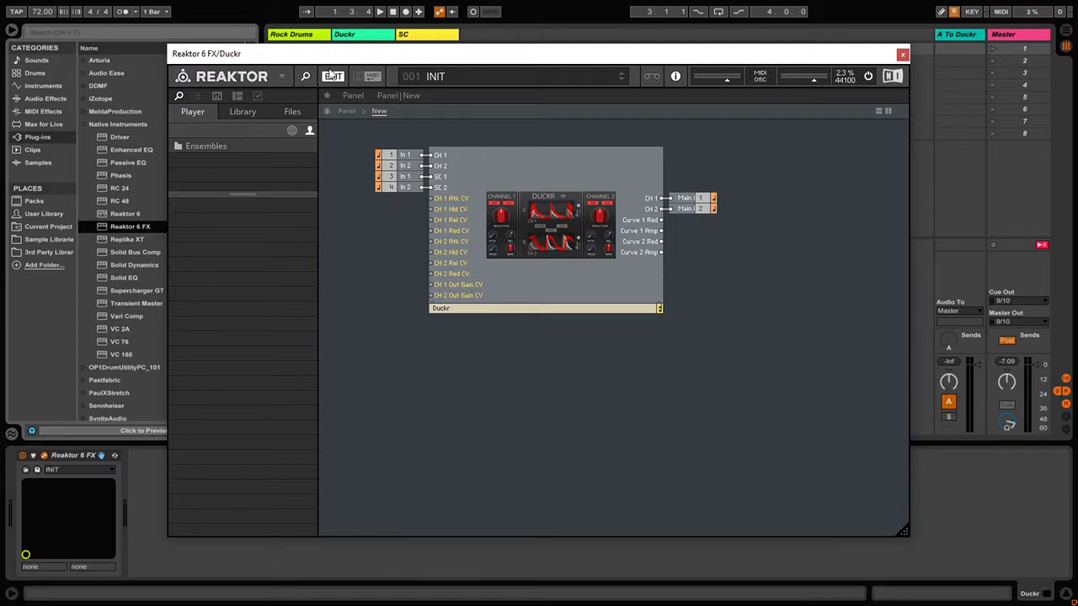
- Leave Reaktor's edit mode, hide its browser and move the Duckr window clear of the tracks
{"action": "left_click", "coordinate": [332, 76]}
{"action": "left_click", "coordinate": [333, 76]}
{"action": "left_click", "coordinate": [228, 77]}
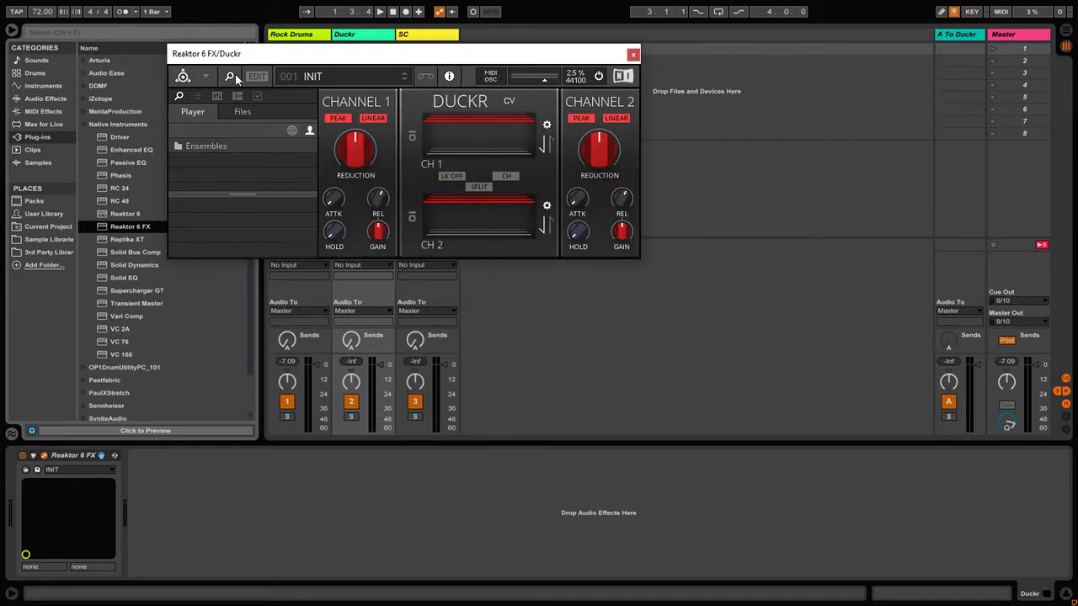
{"action": "left_click", "coordinate": [230, 75]}
{"action": "left_click_drag", "start_coordinate": [257, 61], "coordinate": [605, 138]}
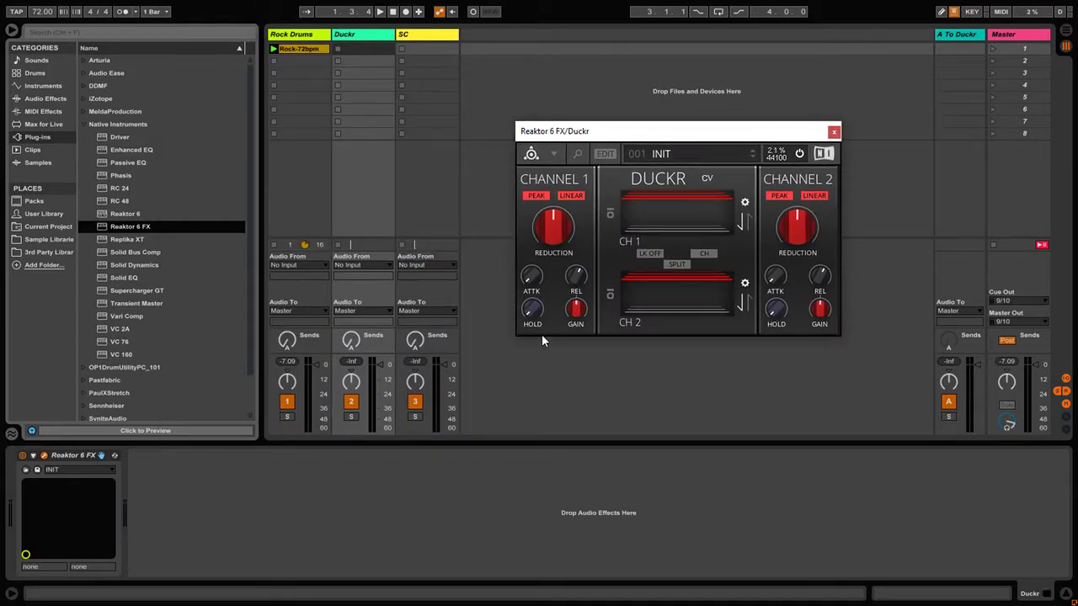
- Route the Rock Drums track's audio output to the Duckr track
{"action": "left_click", "coordinate": [311, 36]}
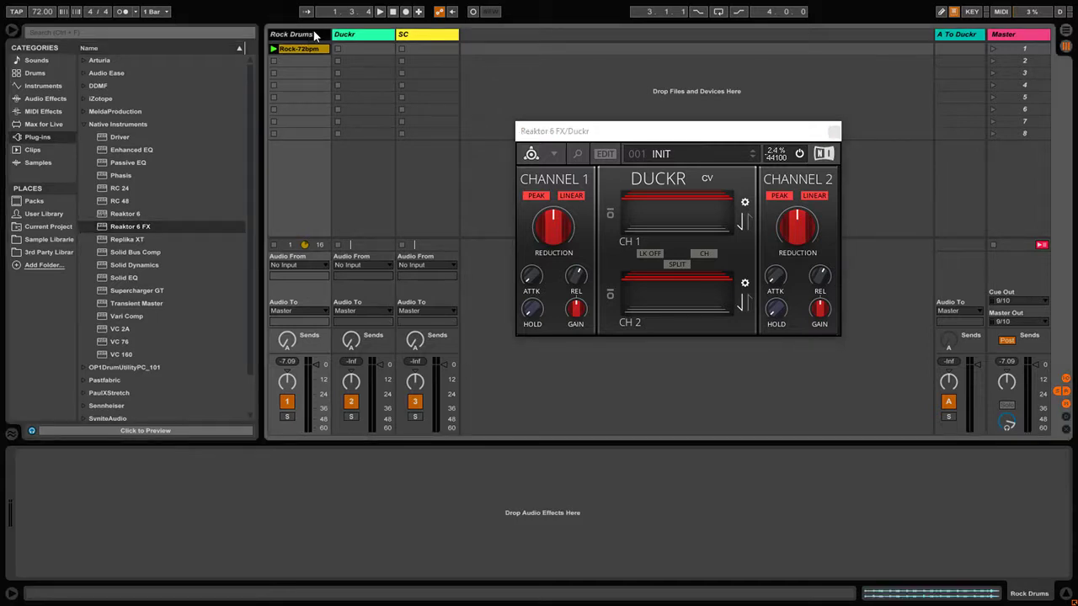
{"action": "left_click", "coordinate": [360, 37]}
{"action": "left_click", "coordinate": [306, 37]}
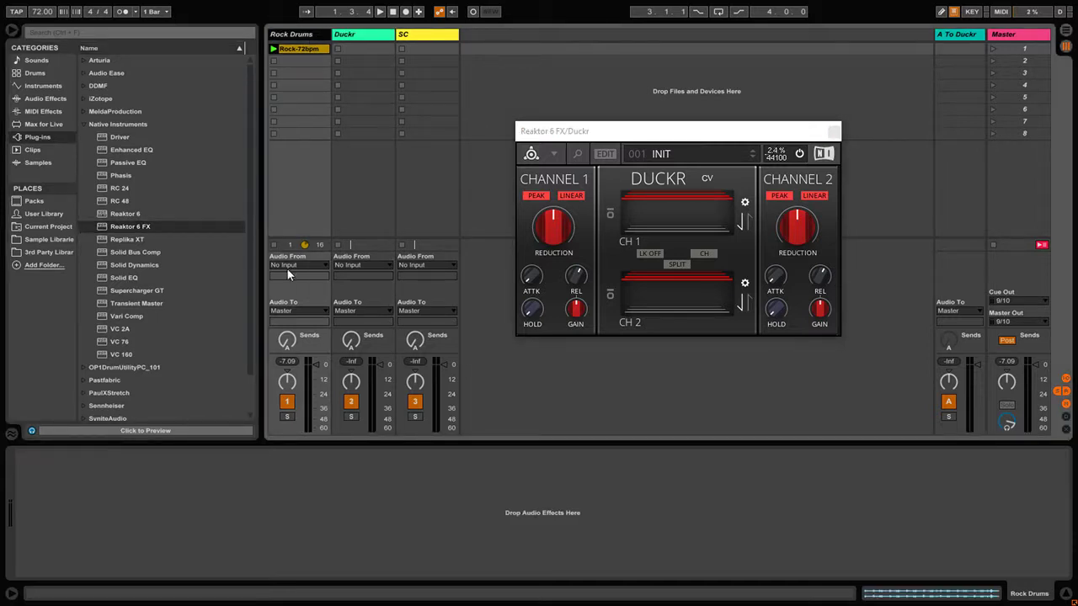
{"action": "left_click", "coordinate": [302, 311]}
{"action": "left_click", "coordinate": [290, 366]}
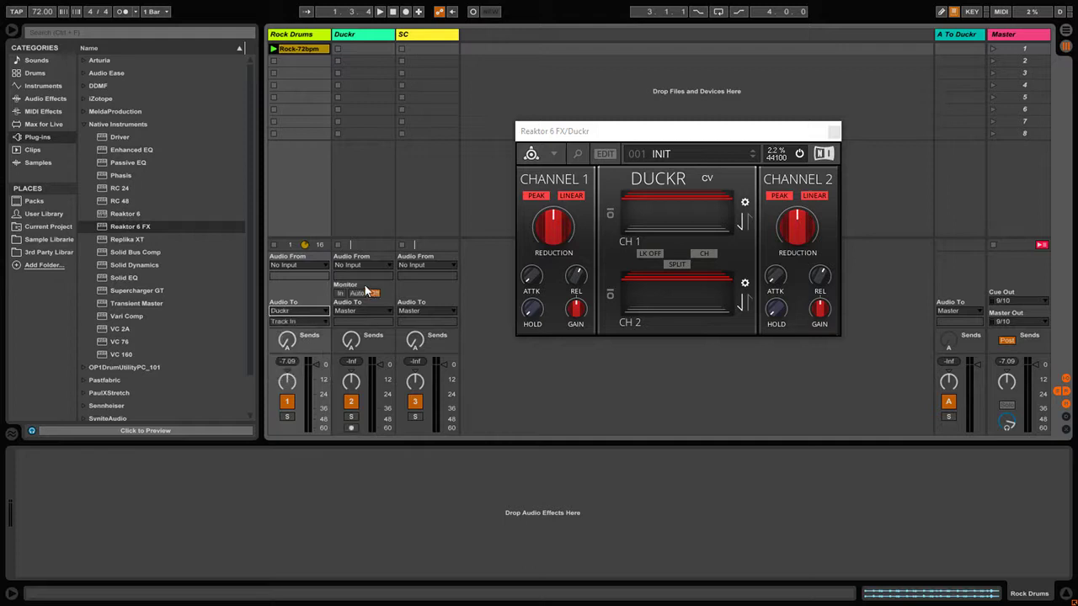
- Set the Duckr track's monitoring to In and shift the plug-in window further from the tracks
{"action": "left_click", "coordinate": [340, 293]}
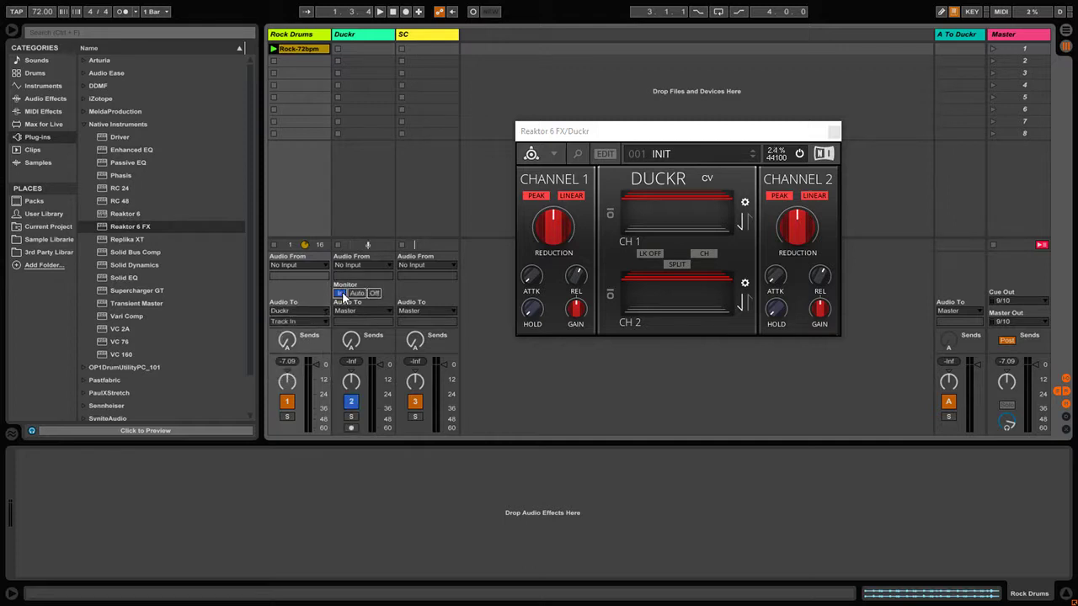
{"action": "left_click", "coordinate": [337, 35]}
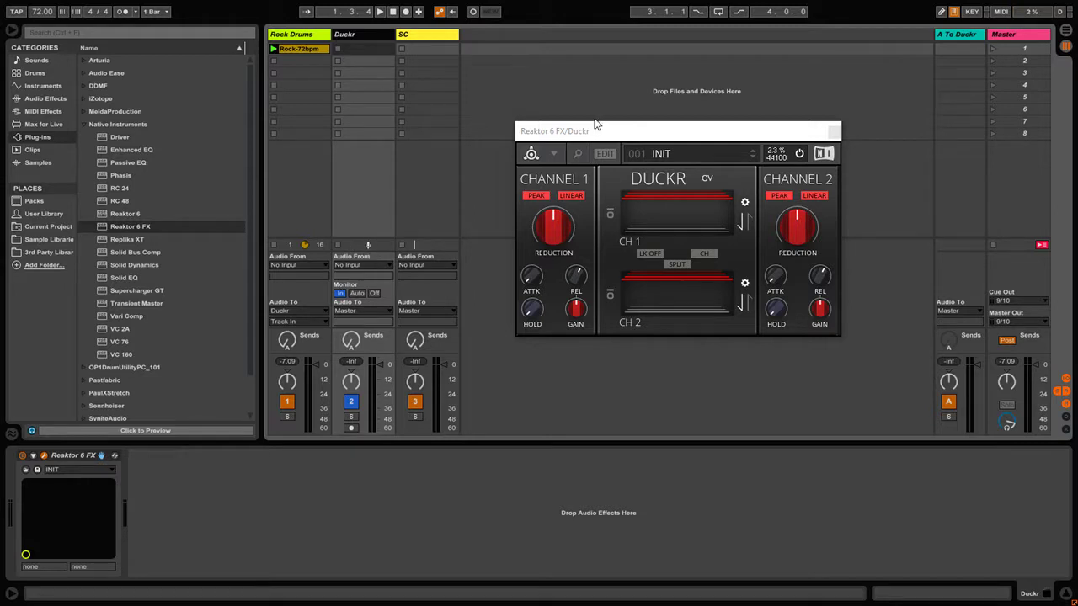
{"action": "left_click_drag", "start_coordinate": [621, 136], "coordinate": [666, 142]}
- Play the drum loop briefly to check the signal passing through the Duckr track
{"action": "left_click", "coordinate": [371, 274]}
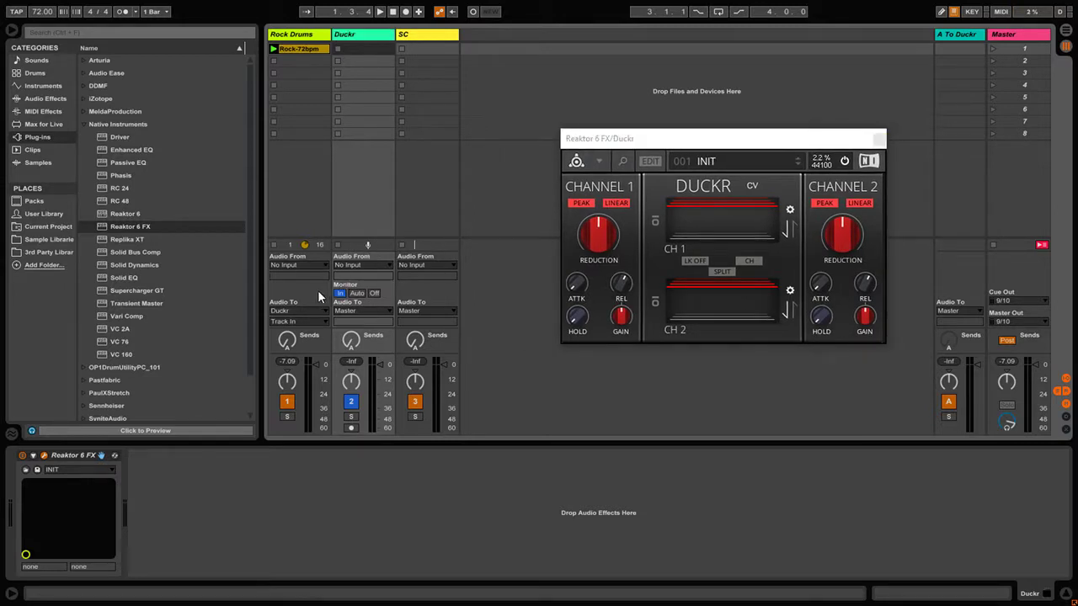
{"action": "key", "text": "space"}
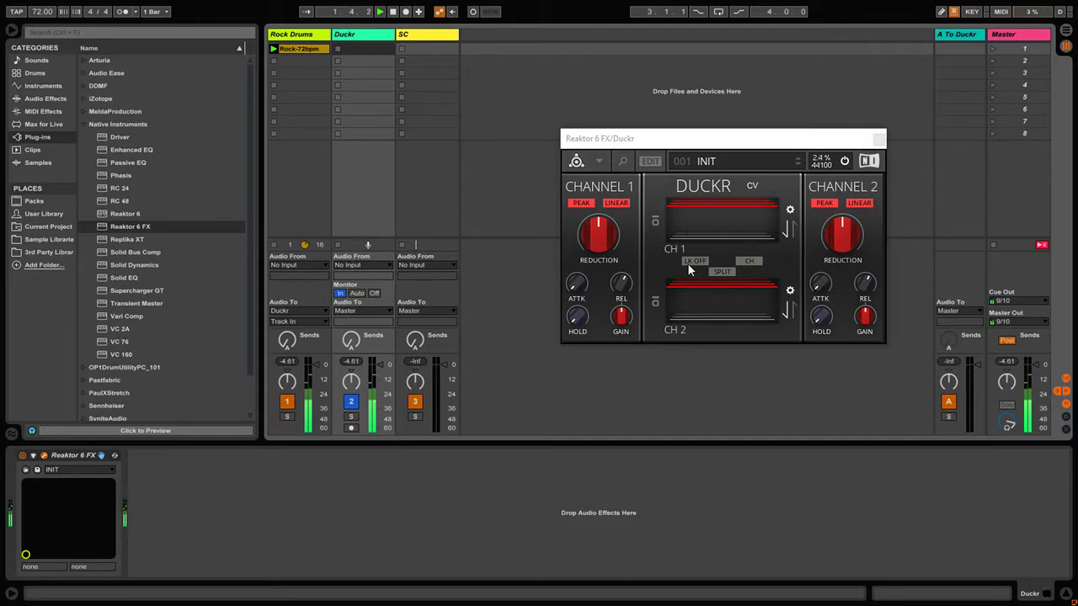
{"action": "key", "text": "space"}
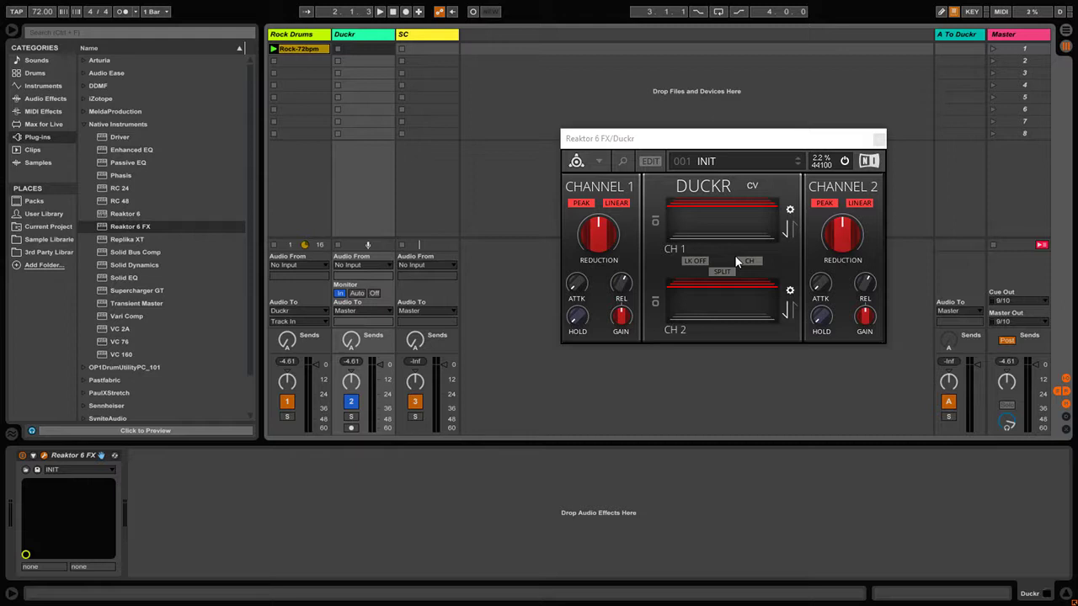
- Widen the To Duckr return track and route its output to the Duckr track's Reaktor 2 L/-Reaktor 6 FX input
{"action": "left_click", "coordinate": [955, 34]}
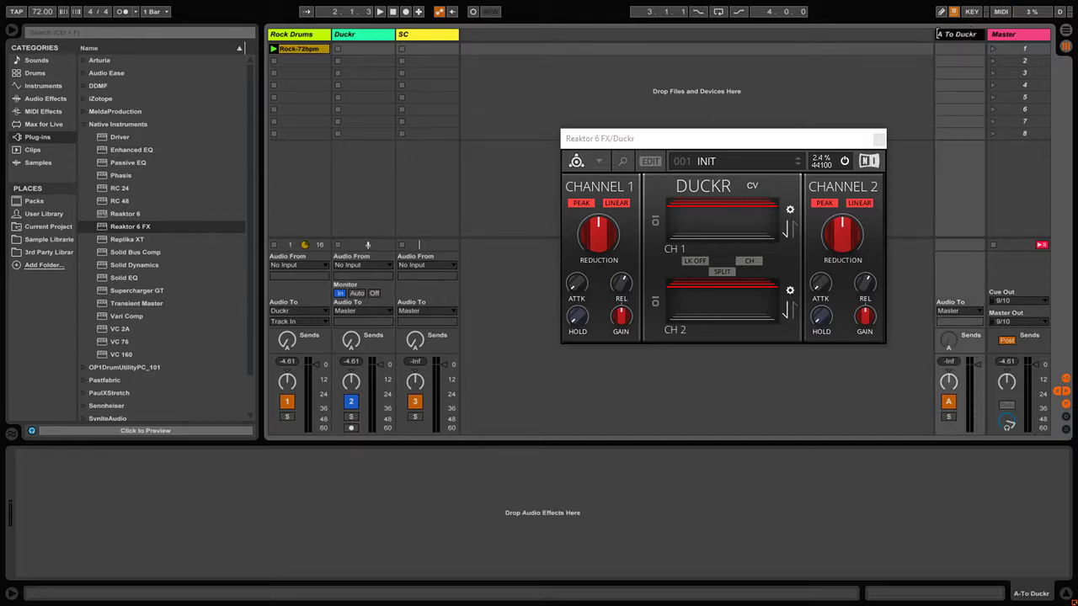
{"action": "left_click_drag", "start_coordinate": [936, 34], "coordinate": [860, 34]}
{"action": "left_click_drag", "start_coordinate": [800, 140], "coordinate": [714, 144]}
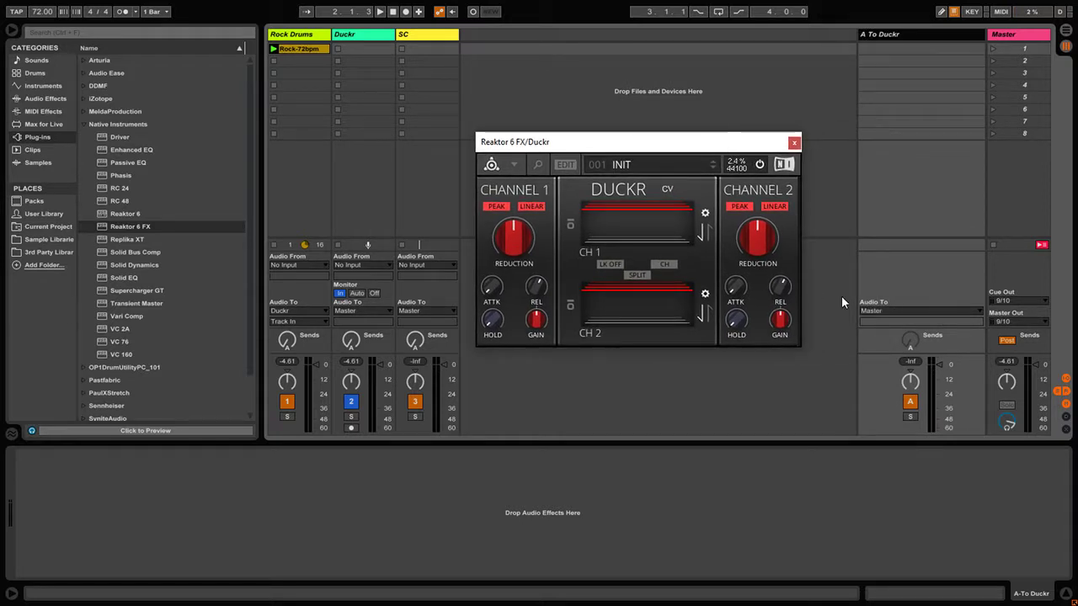
{"action": "left_click", "coordinate": [888, 311]}
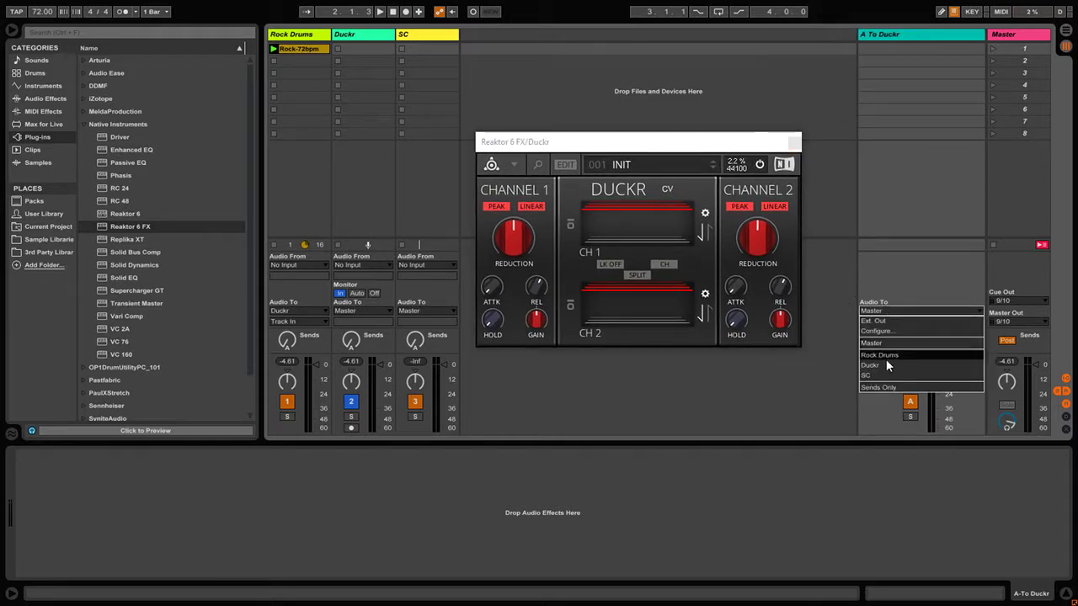
{"action": "left_click", "coordinate": [878, 364]}
{"action": "left_click", "coordinate": [897, 321]}
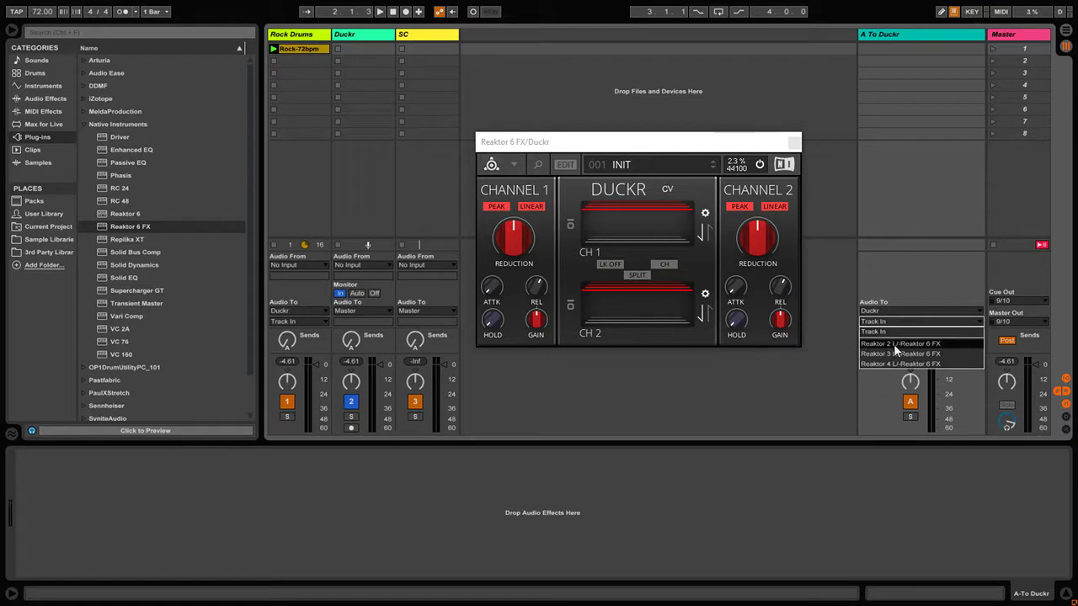
{"action": "left_click", "coordinate": [894, 344]}
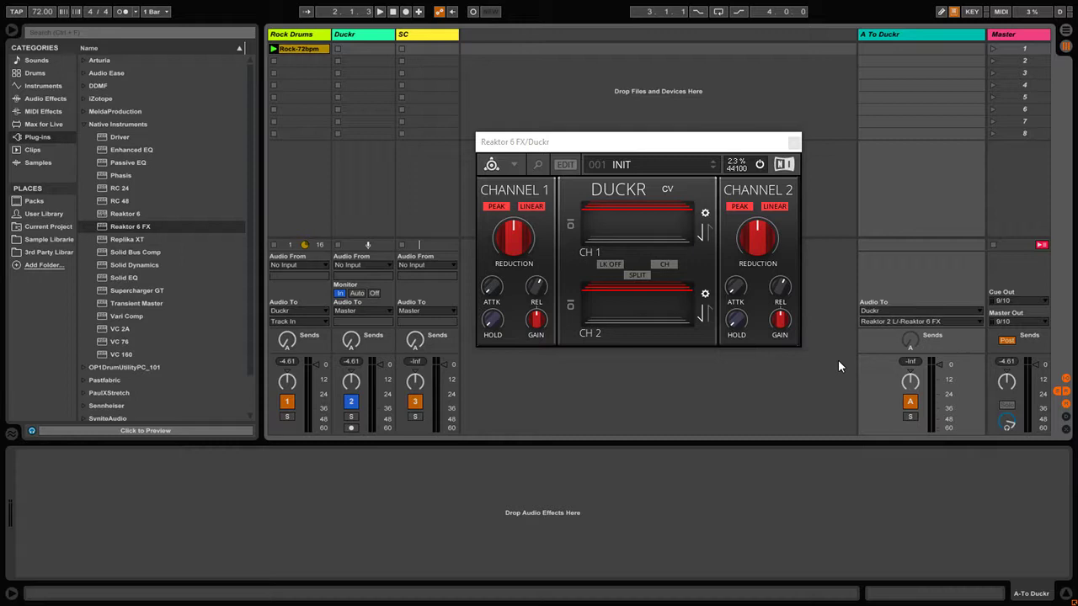
- Play the drum loop and raise the Rock Drums send A to test the sidechain signal reaching Duckr
{"action": "left_click_drag", "start_coordinate": [655, 151], "coordinate": [703, 111]}
{"action": "key", "text": "space"}
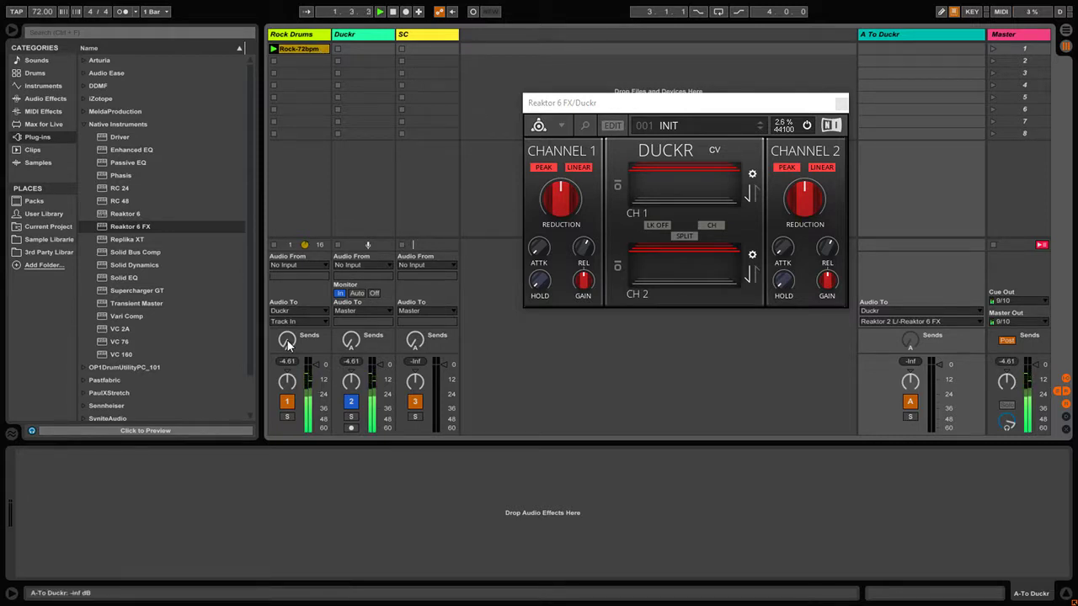
{"action": "left_click_drag", "start_coordinate": [287, 341], "coordinate": [287, 320]}
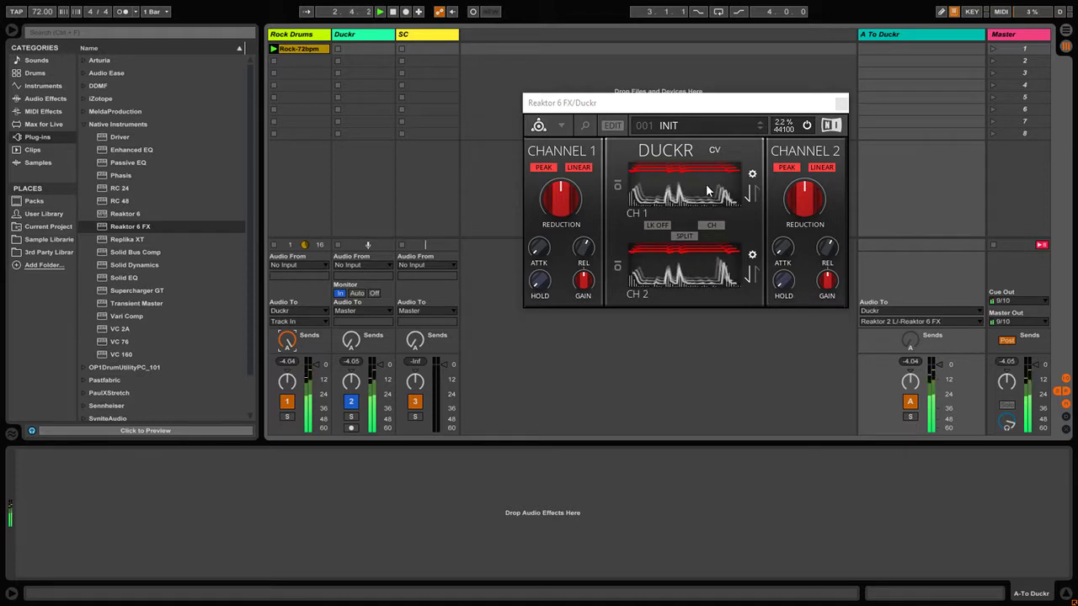
{"action": "left_click", "coordinate": [307, 47]}
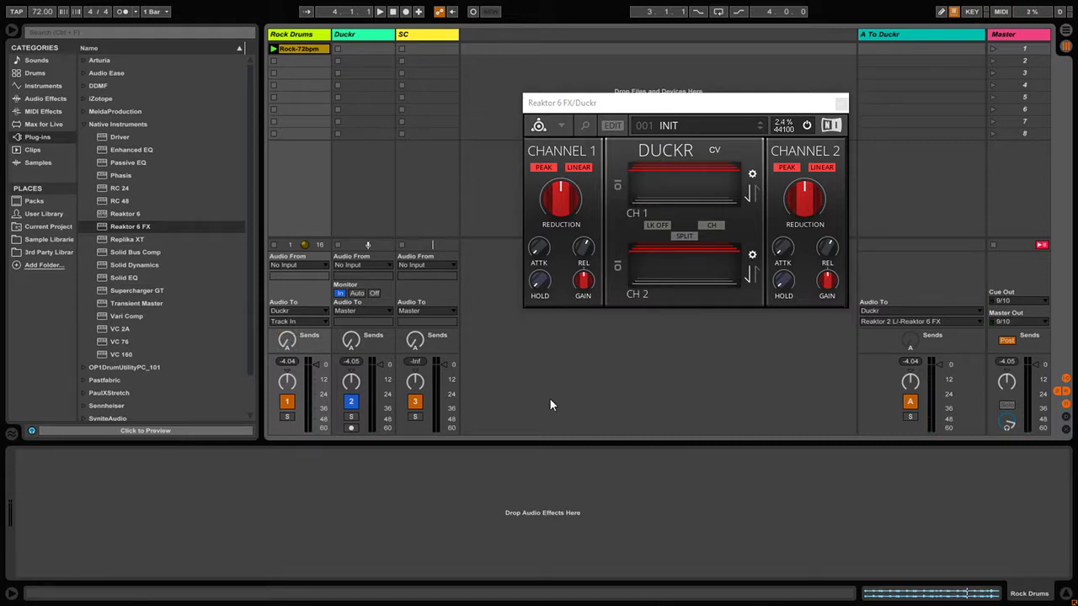
{"action": "left_click", "coordinate": [884, 82]}
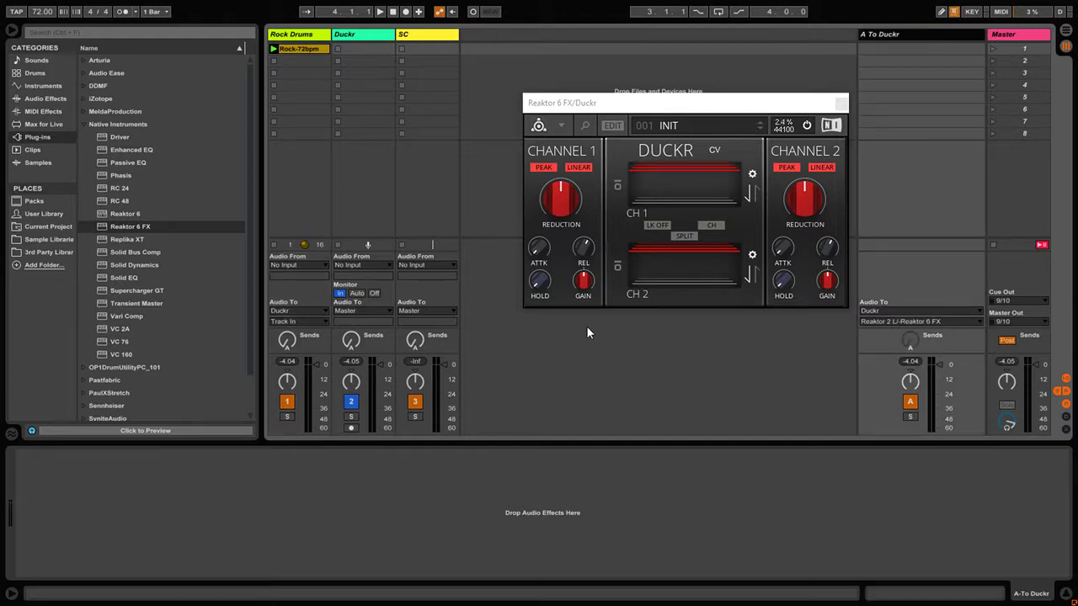
{"action": "left_click", "coordinate": [371, 39]}
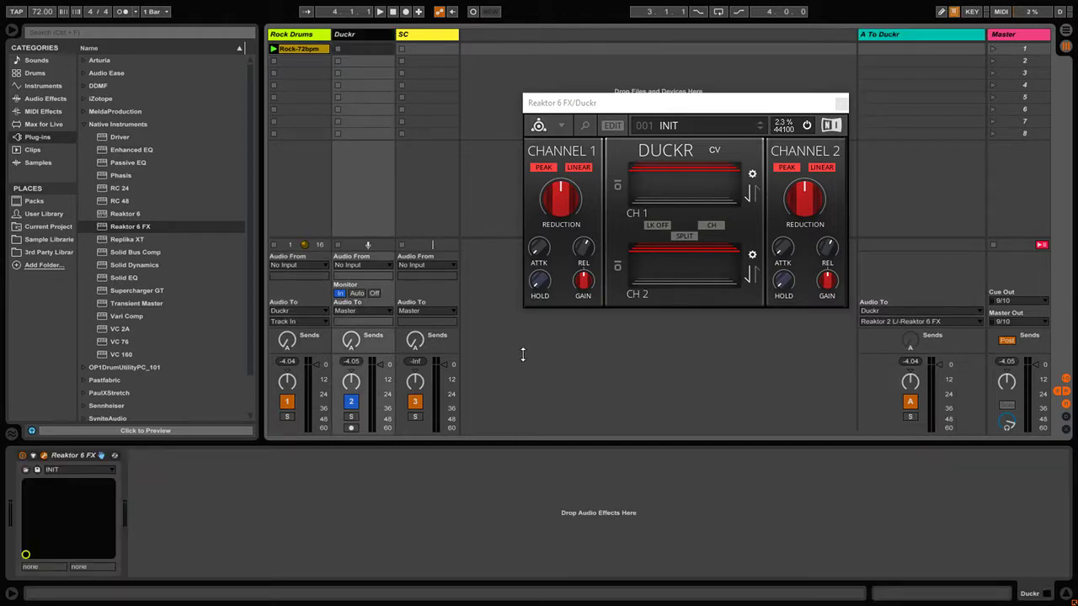
- Check the Rock Drums and Duckr tracks and shift the Duckr plug-in window slightly nearer to the tracks
{"action": "left_click", "coordinate": [279, 139]}
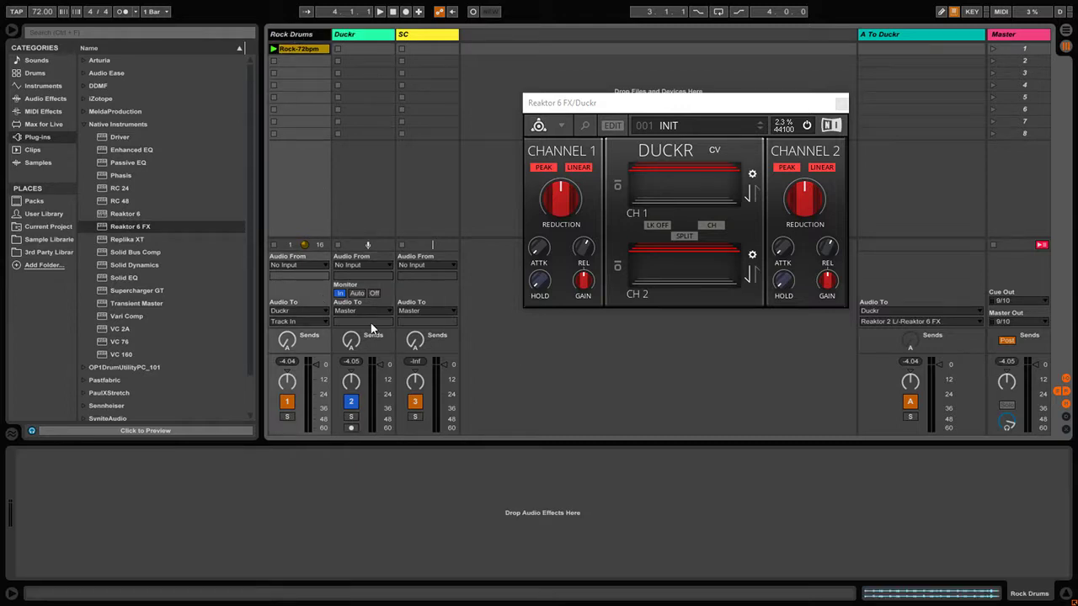
{"action": "left_click", "coordinate": [345, 34]}
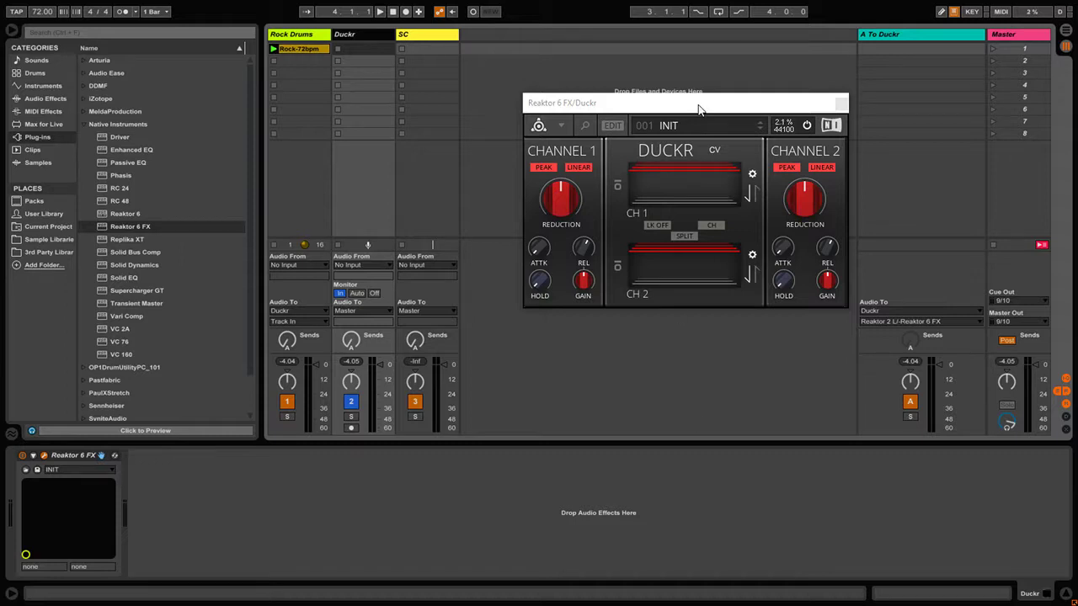
{"action": "left_click_drag", "start_coordinate": [698, 108], "coordinate": [673, 93]}
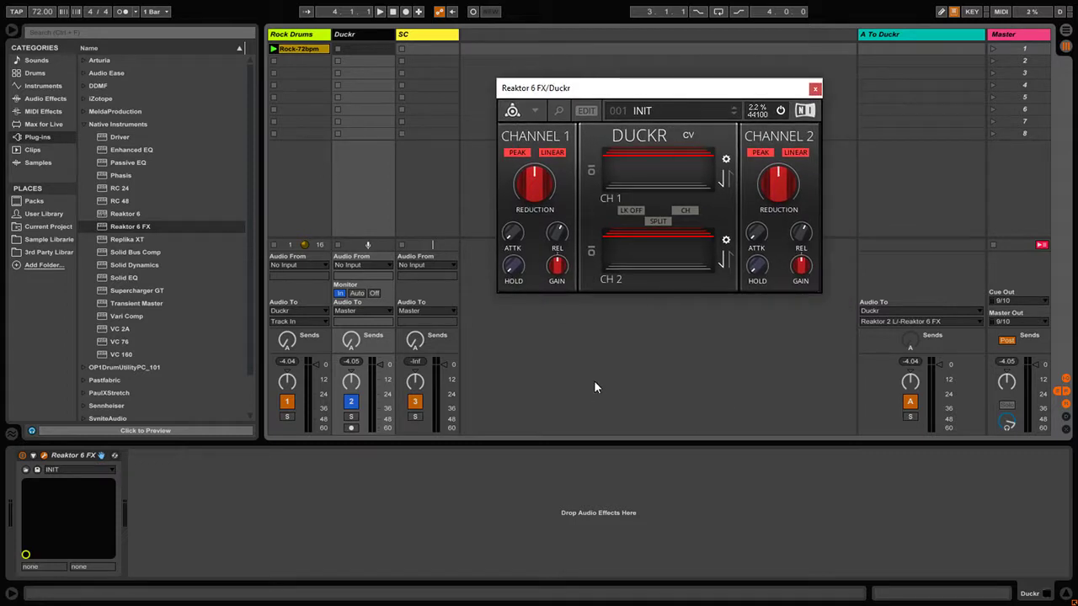
- Load the Kick 4-4-128bpm.alc clip from the Clips category into the SC track's first slot
{"action": "left_click", "coordinate": [413, 35]}
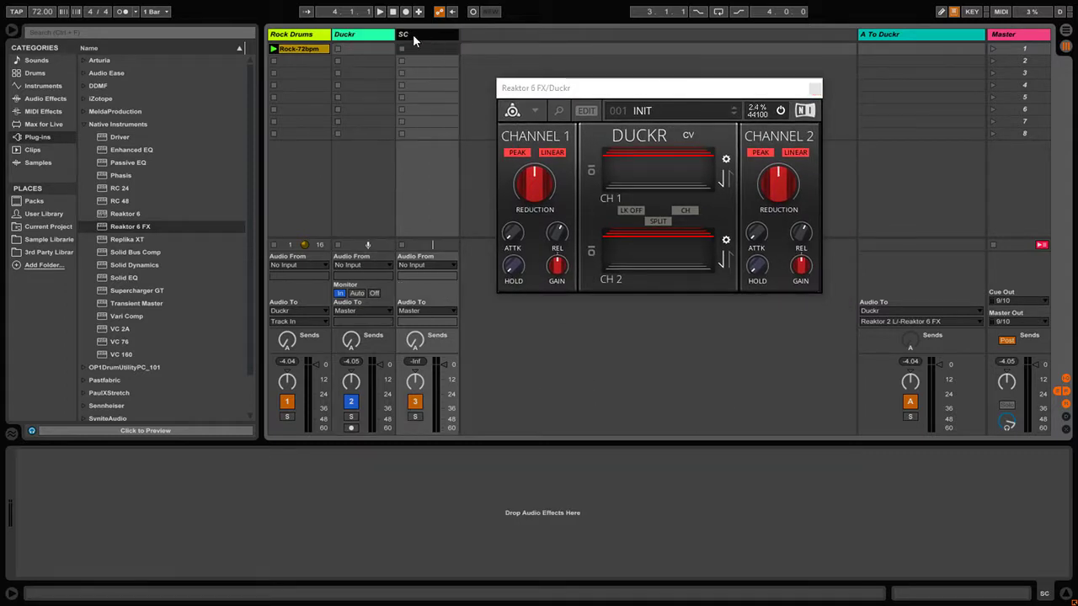
{"action": "left_click", "coordinate": [281, 36]}
{"action": "left_click", "coordinate": [30, 150]}
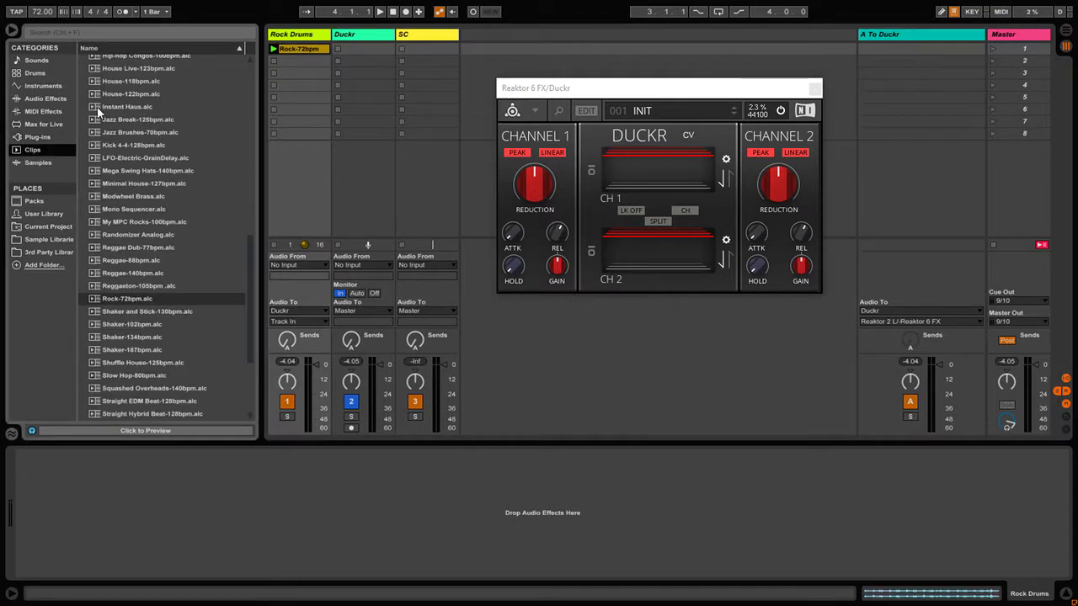
{"action": "left_click_drag", "start_coordinate": [128, 146], "coordinate": [427, 49]}
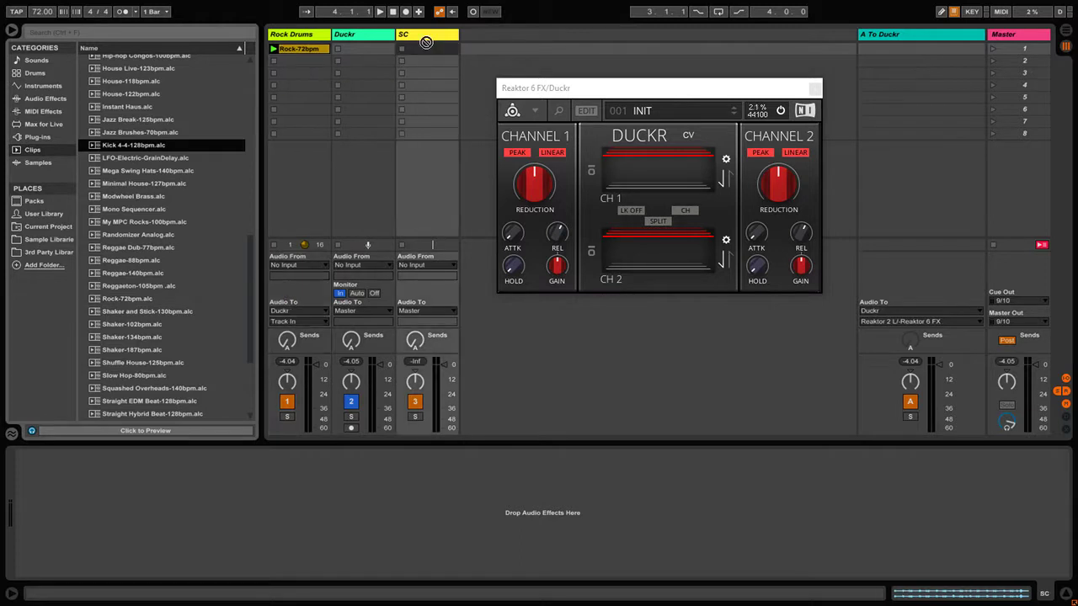
- Set the SC track's audio input to No Input and its output to Sends Only
{"action": "left_click", "coordinate": [423, 266]}
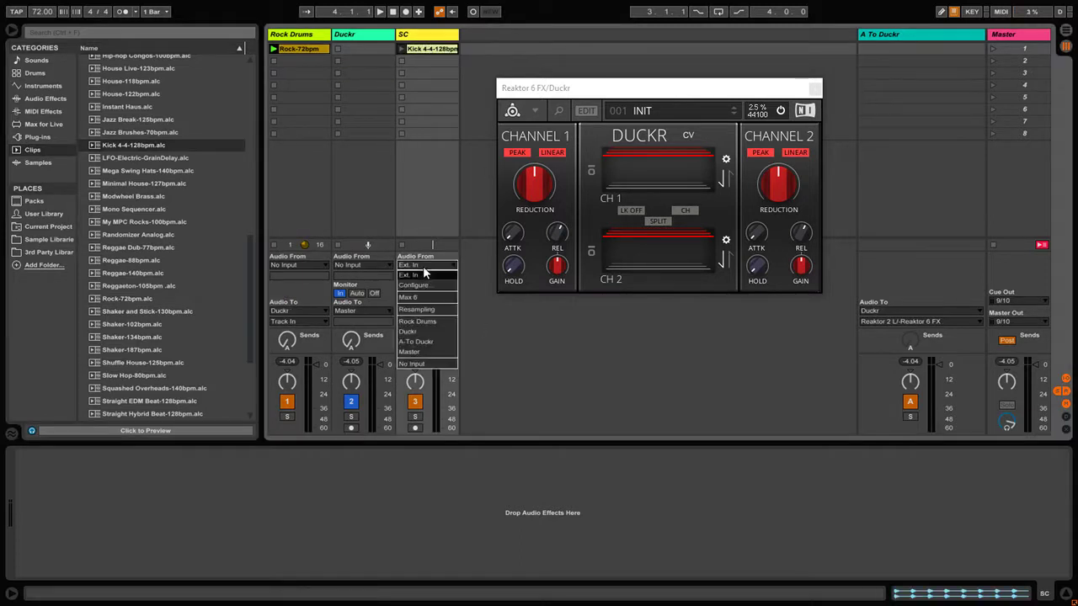
{"action": "left_click", "coordinate": [427, 360]}
{"action": "left_click", "coordinate": [431, 310]}
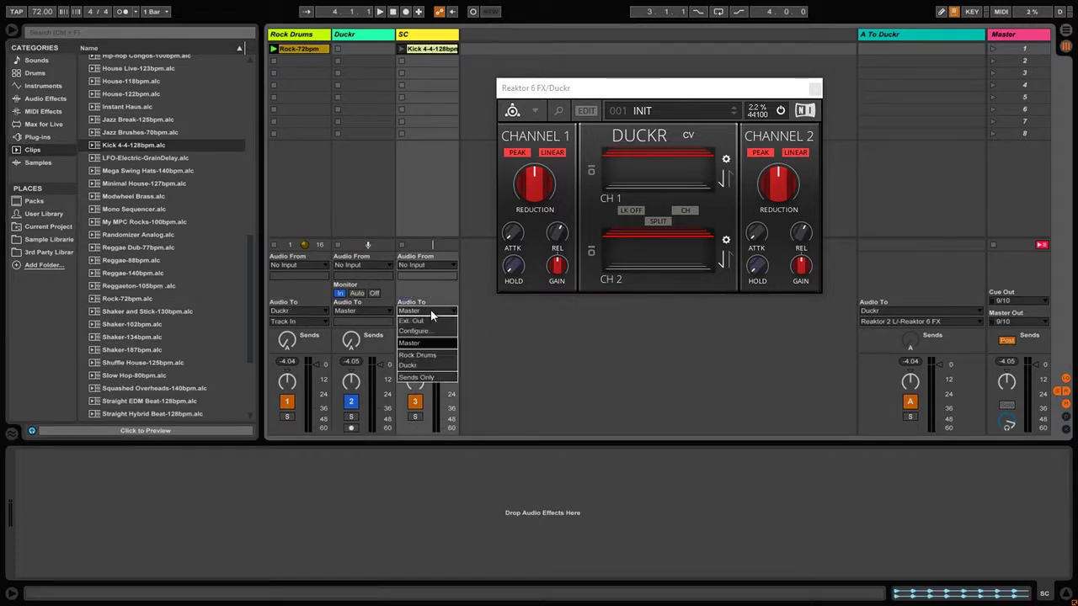
{"action": "left_click", "coordinate": [416, 378]}
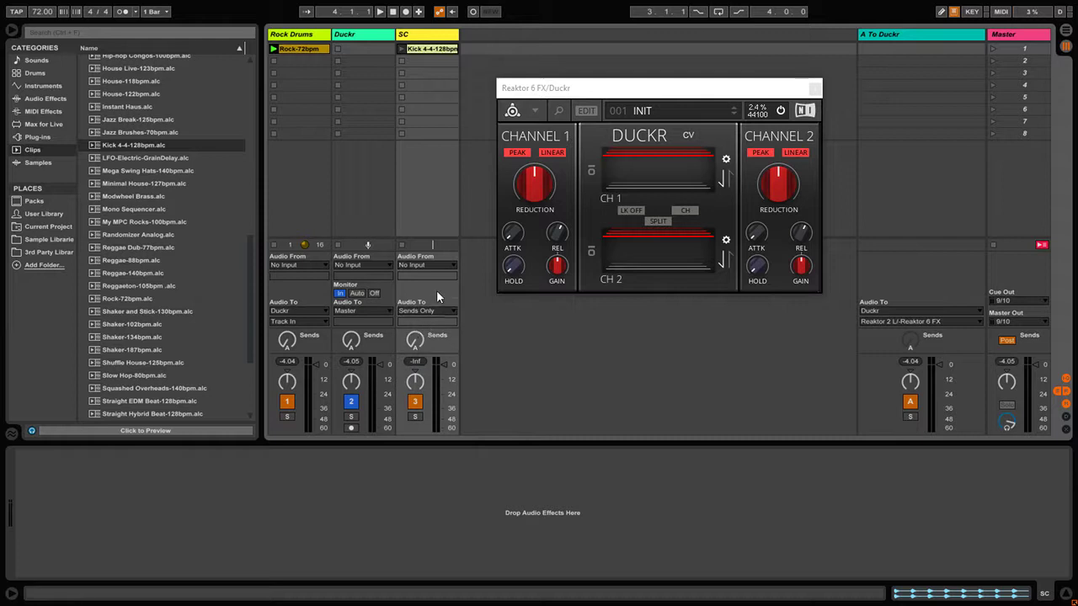
- Launch the kick clip on the SC track and raise its send A fully so the A To Duckr return triggers ducking
{"action": "left_click", "coordinate": [401, 50]}
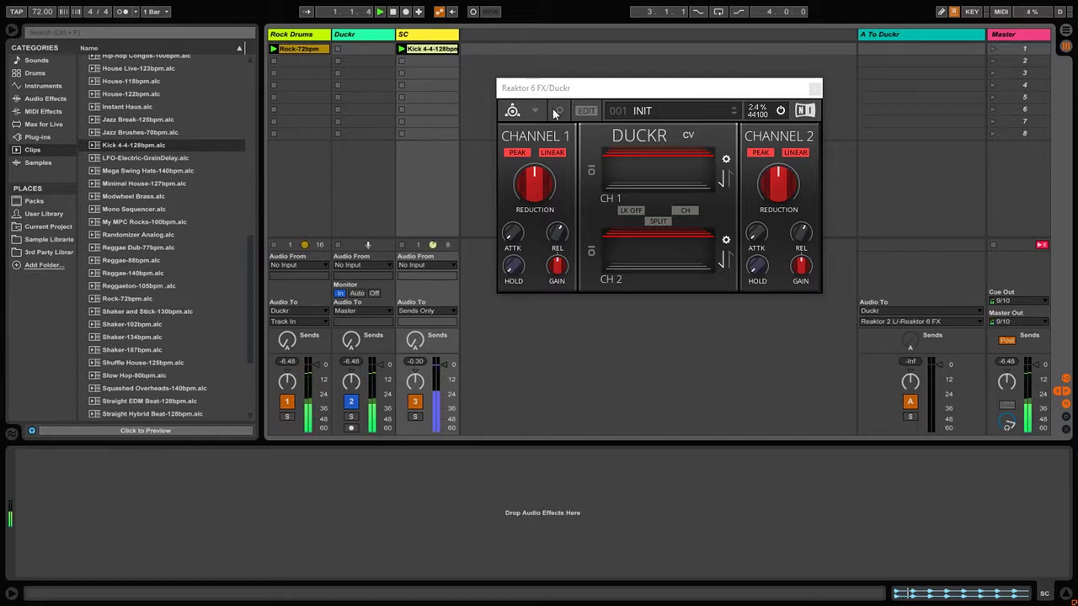
{"action": "left_click_drag", "start_coordinate": [613, 91], "coordinate": [603, 104]}
{"action": "left_click", "coordinate": [569, 373]}
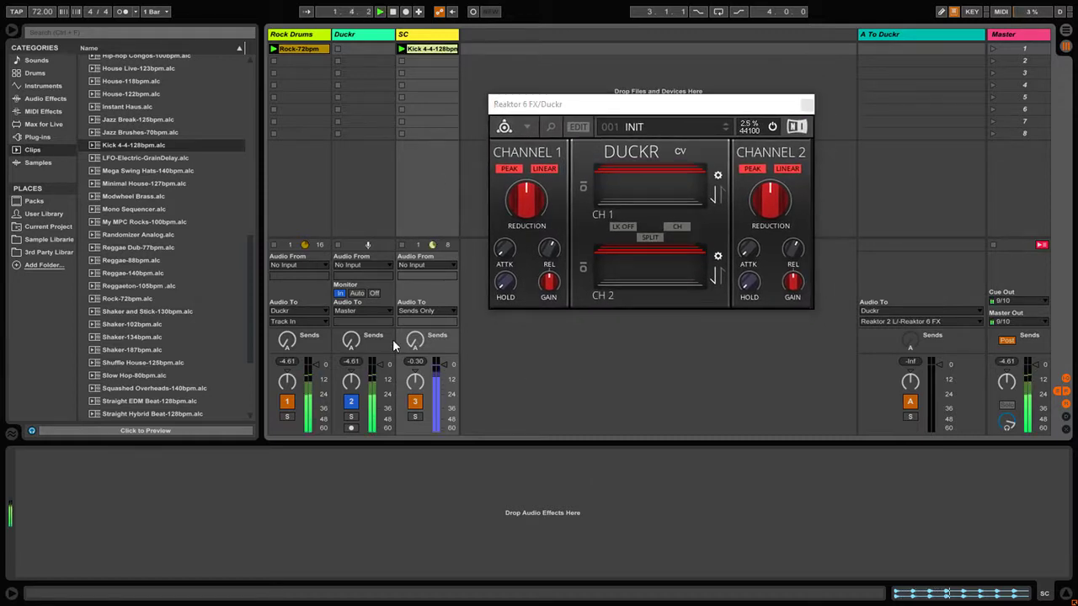
{"action": "left_click_drag", "start_coordinate": [417, 343], "coordinate": [416, 320]}
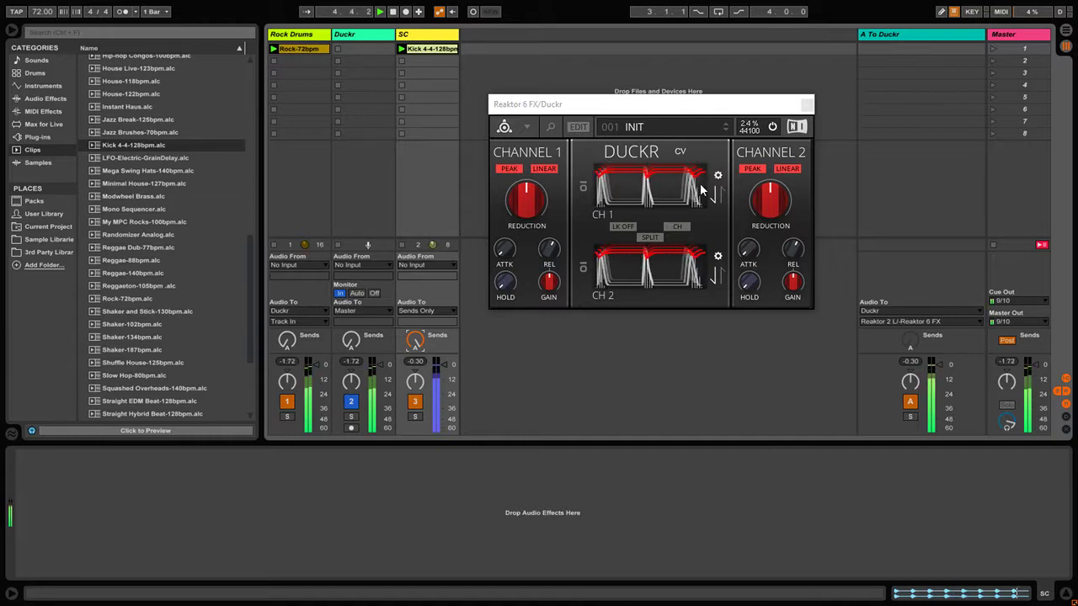
{"action": "left_click", "coordinate": [909, 35]}
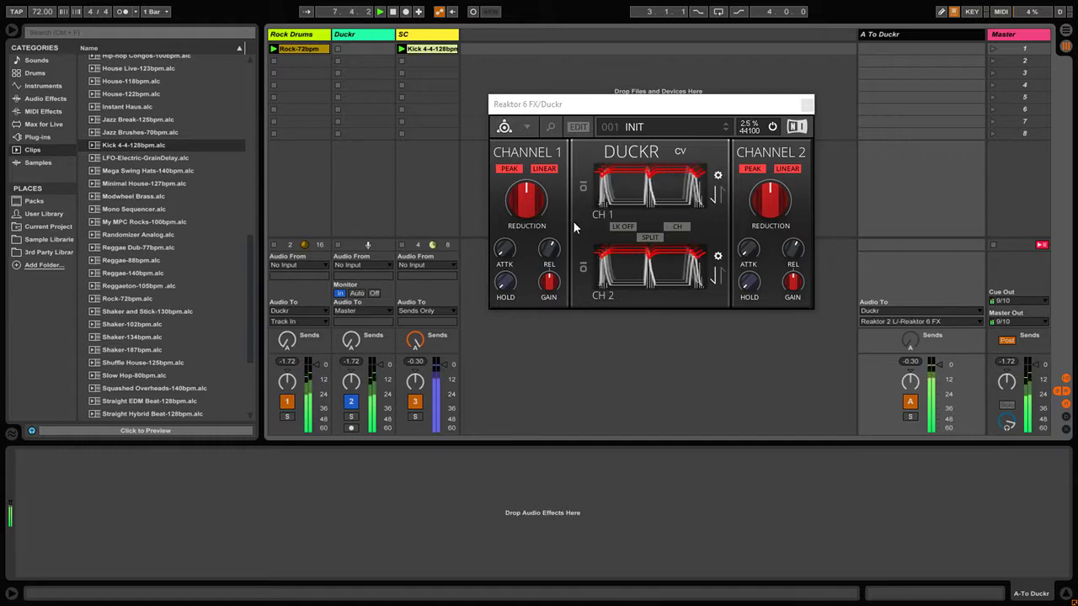
- Link the two Duckr channels, using RMS detection and a reduction of 81.6
{"action": "left_click", "coordinate": [623, 227]}
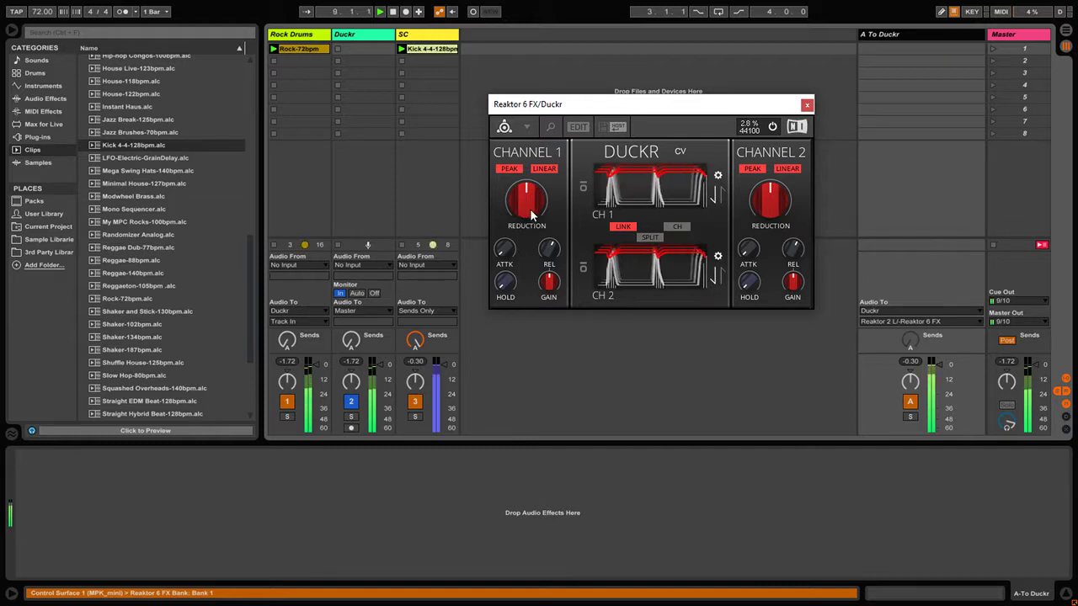
{"action": "left_click_drag", "start_coordinate": [541, 210], "coordinate": [535, 109]}
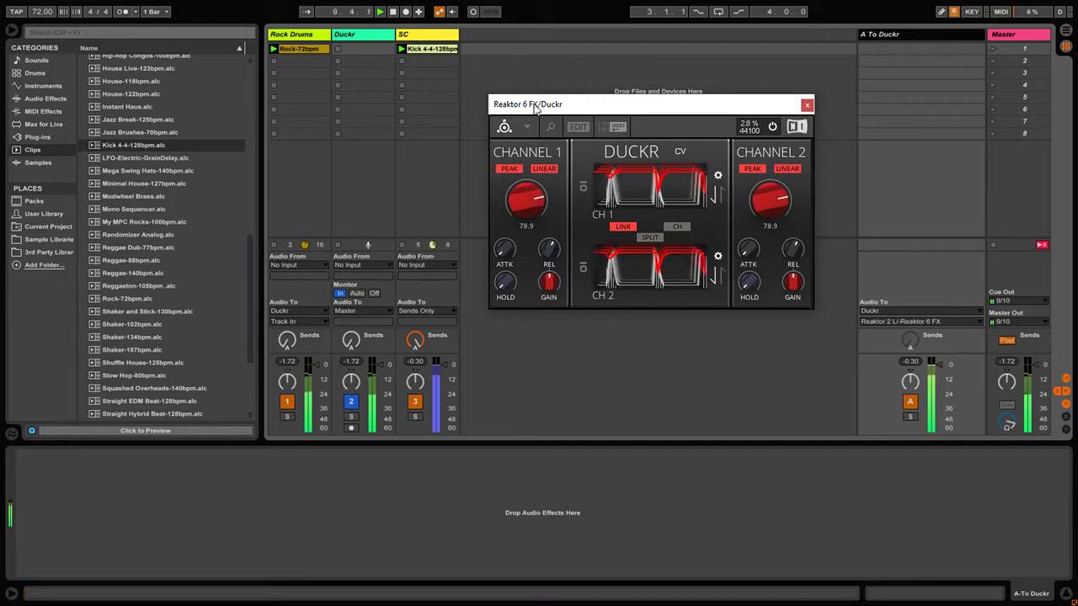
{"action": "left_click", "coordinate": [513, 170]}
{"action": "left_click", "coordinate": [508, 167]}
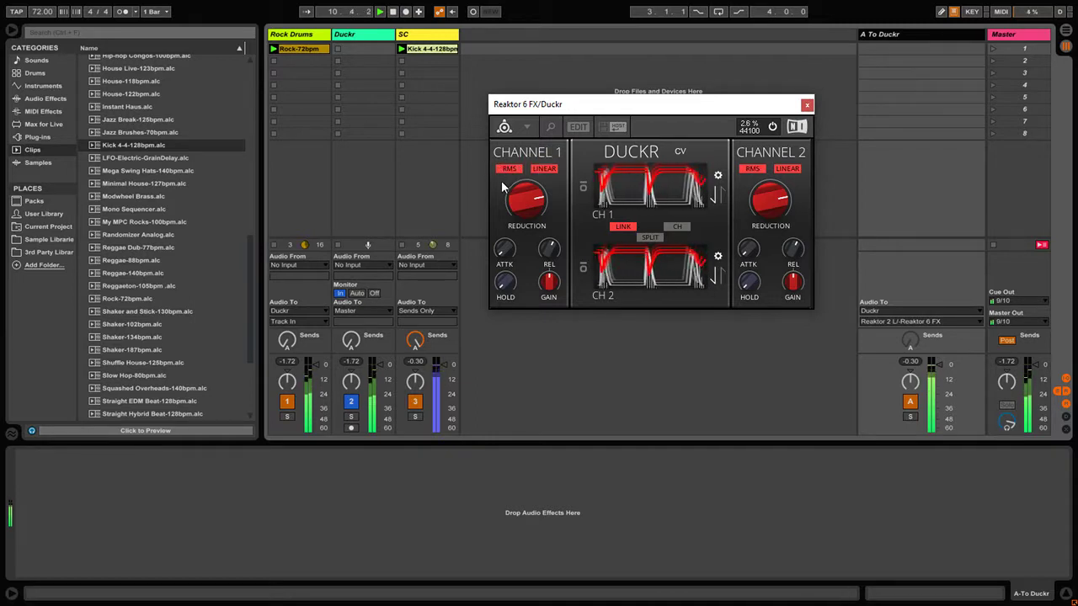
{"action": "left_click_drag", "start_coordinate": [521, 210], "coordinate": [521, 203]}
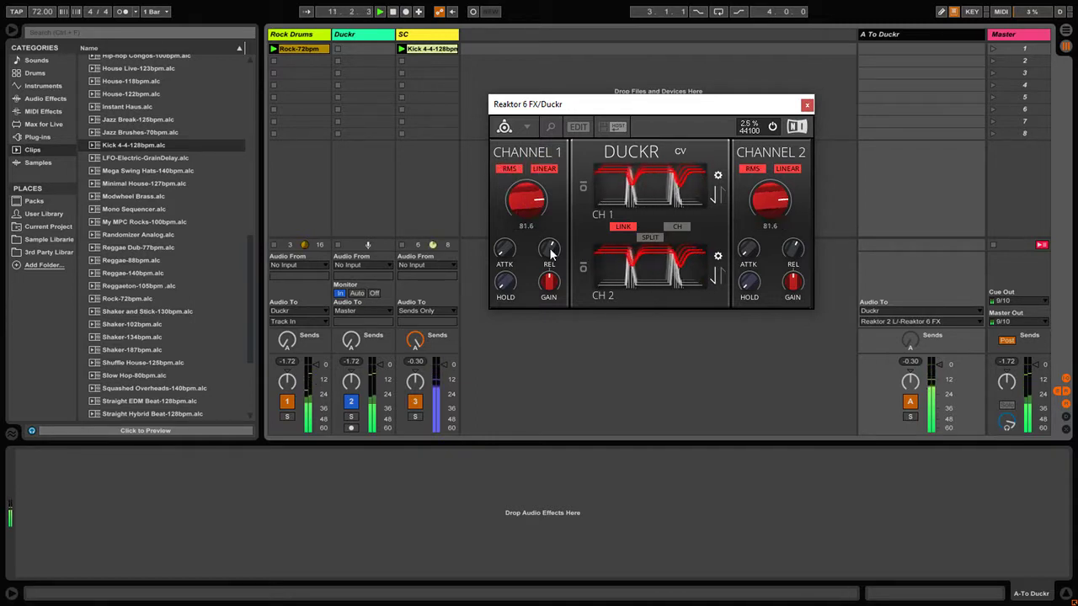
- Lengthen the linked channels' release and attack and raise their reduction to 92.3
{"action": "left_click_drag", "start_coordinate": [551, 251], "coordinate": [553, 217]}
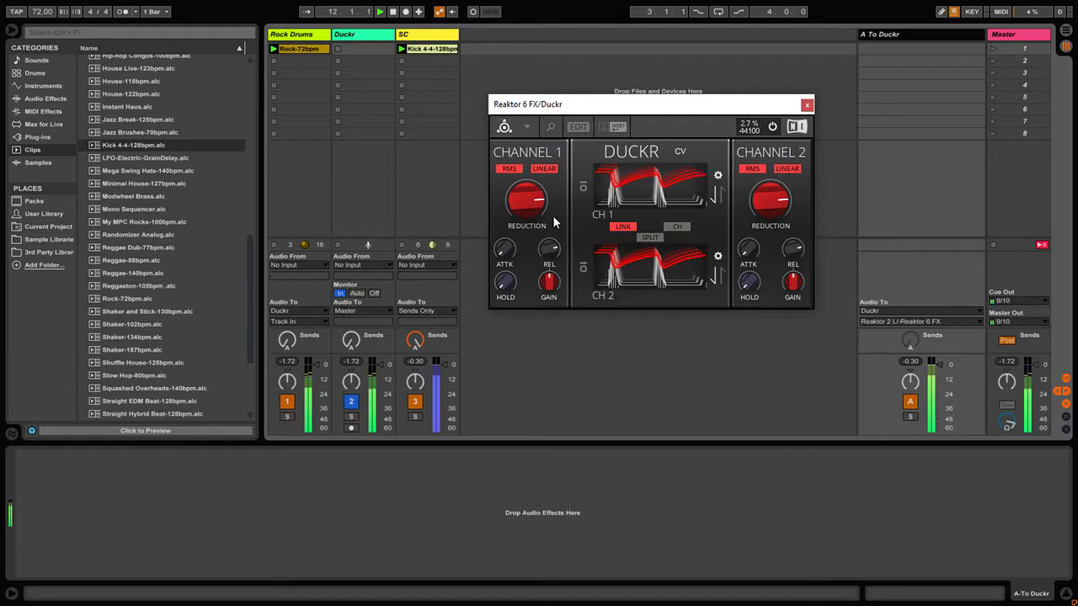
{"action": "left_click_drag", "start_coordinate": [501, 252], "coordinate": [496, 210]}
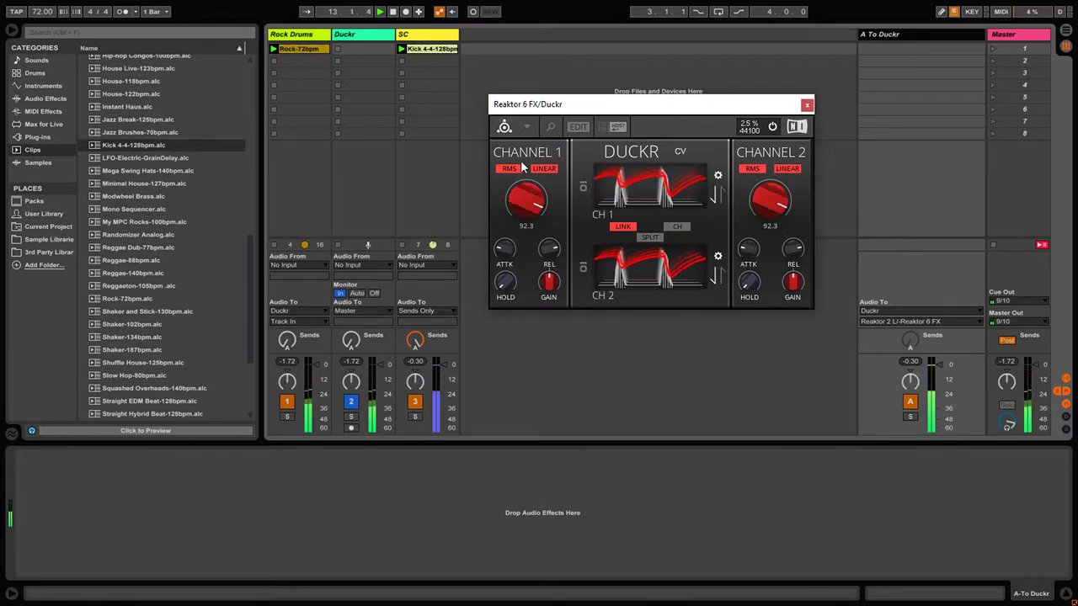
- Stop playback, insert a new audio track after SC and move the Duckr plug-in window clear of it
{"action": "left_click_drag", "start_coordinate": [629, 104], "coordinate": [635, 140]}
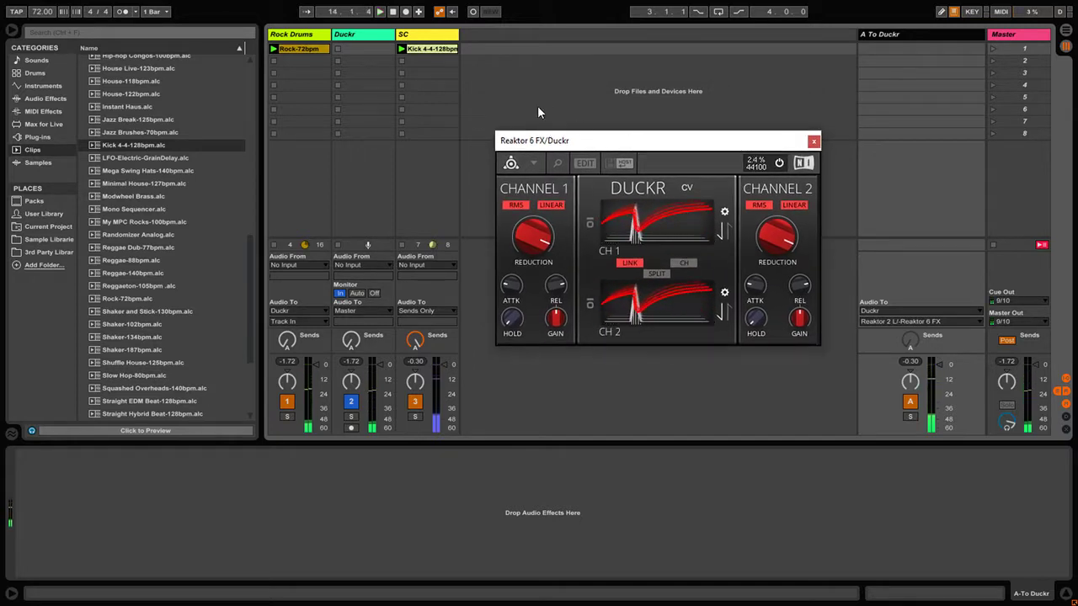
{"action": "left_click_drag", "start_coordinate": [665, 141], "coordinate": [643, 173]}
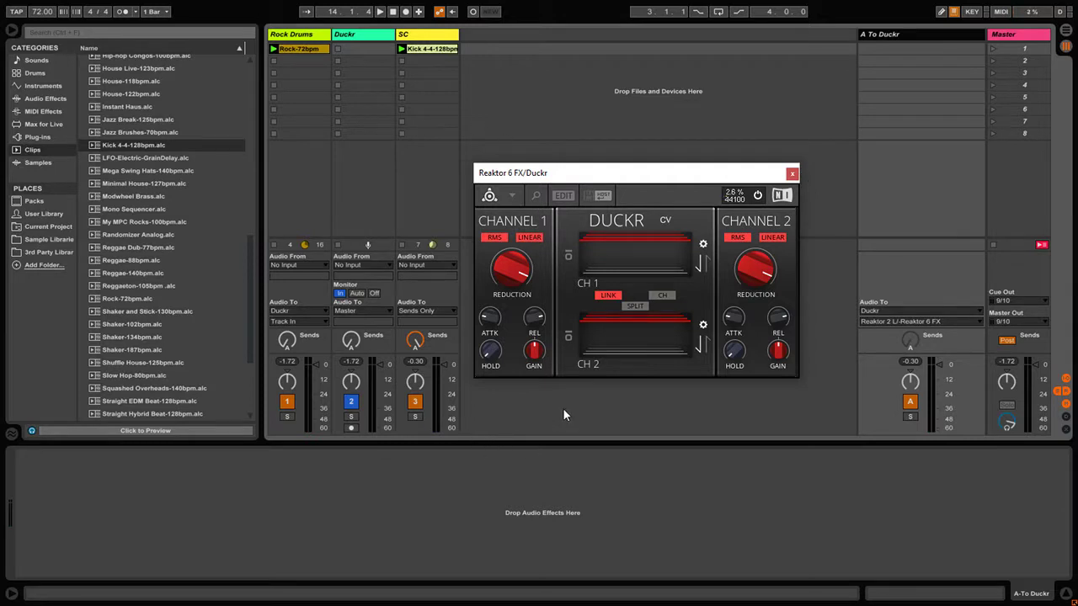
{"action": "key", "text": "ctrl+t"}
{"action": "left_click_drag", "start_coordinate": [603, 181], "coordinate": [693, 173]}
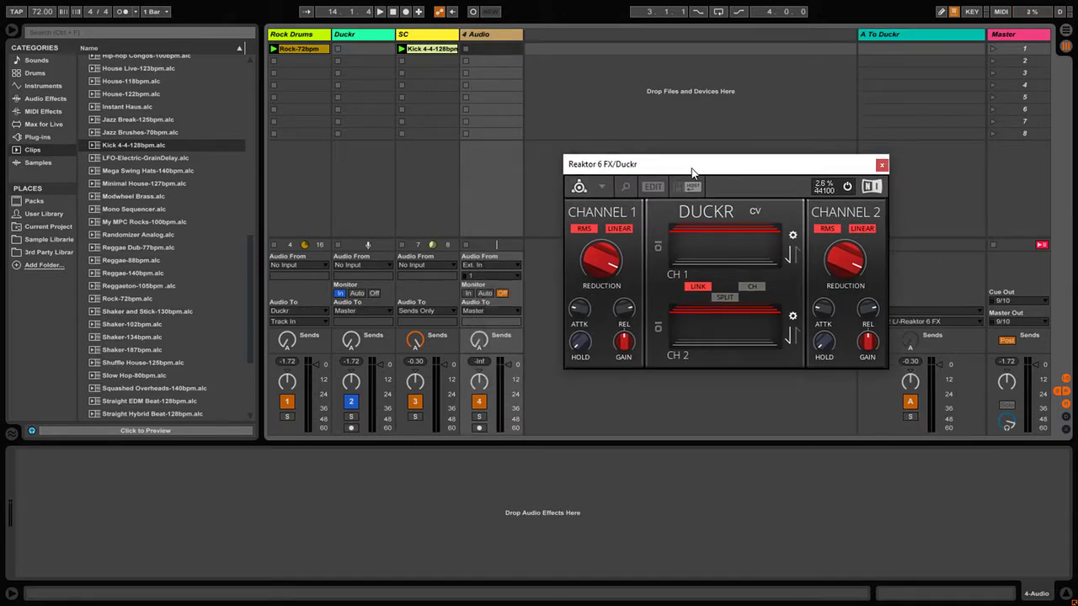
- Set the new audio track's input to No Input and its output to Duckr
{"action": "left_click", "coordinate": [499, 42]}
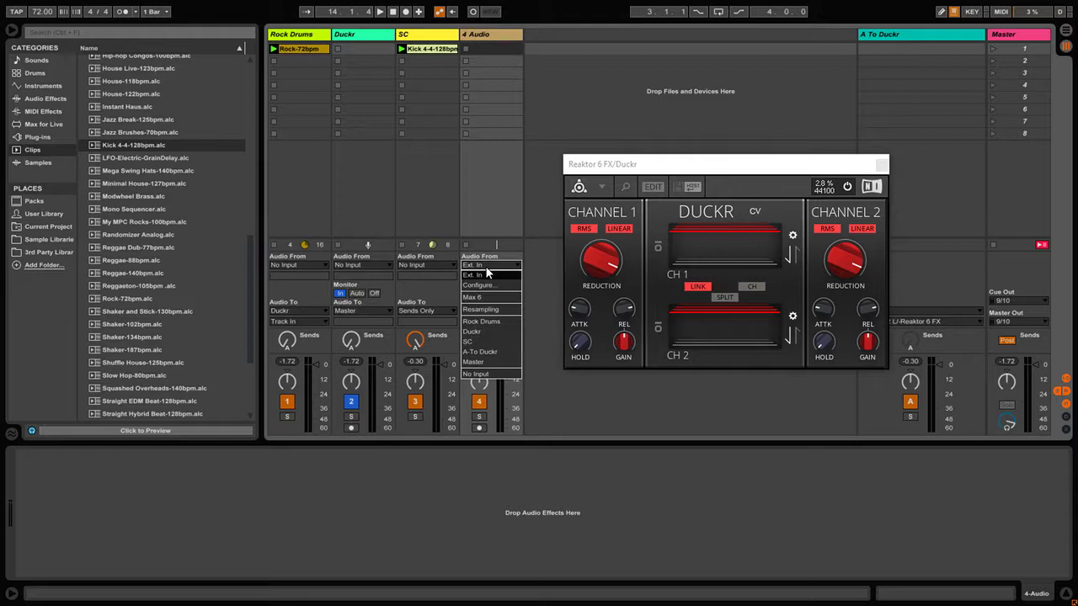
{"action": "left_click", "coordinate": [477, 373]}
{"action": "left_click", "coordinate": [492, 311]}
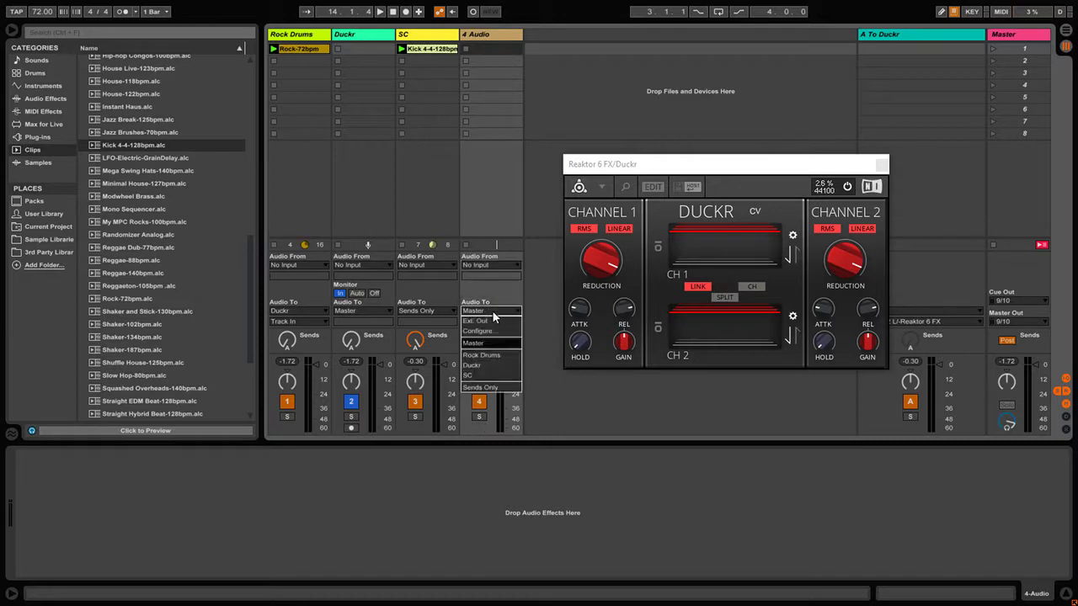
{"action": "left_click", "coordinate": [489, 366]}
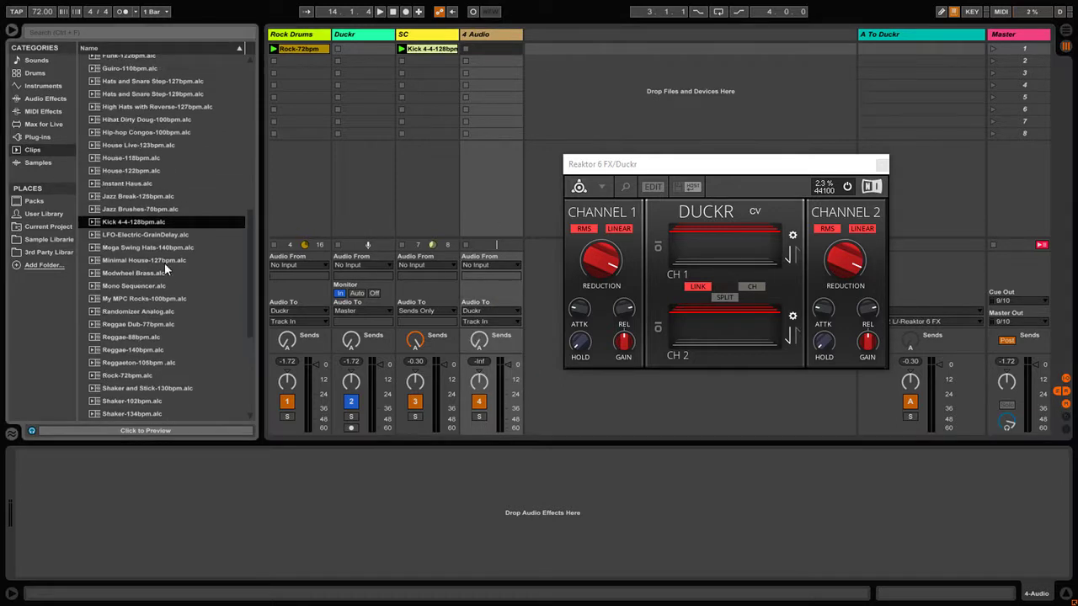
- Load the XY Analog.alc clip from the browser into the new track's first slot
{"action": "scroll", "coordinate": [165, 263], "scroll_direction": "down", "scroll_amount": 3}
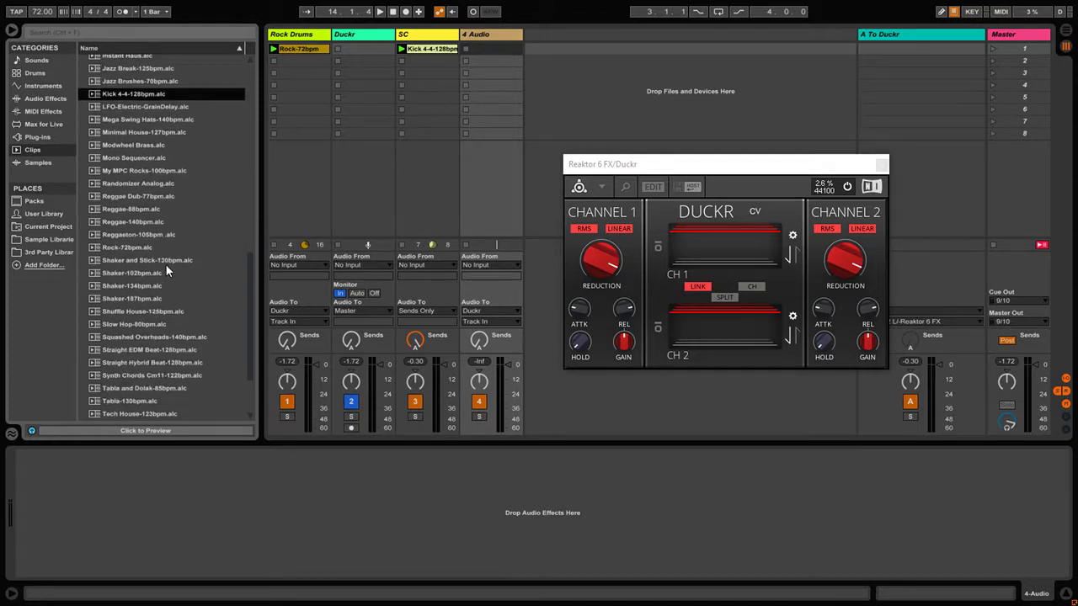
{"action": "scroll", "coordinate": [165, 263], "scroll_direction": "down", "scroll_amount": 4}
{"action": "scroll", "coordinate": [172, 296], "scroll_direction": "down", "scroll_amount": 2}
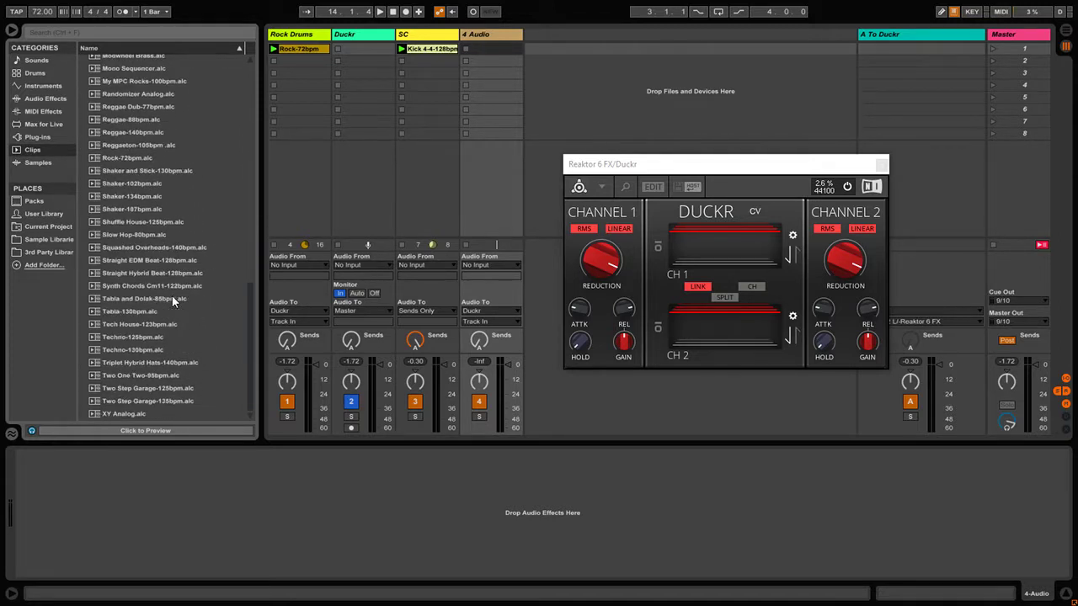
{"action": "left_click", "coordinate": [107, 415]}
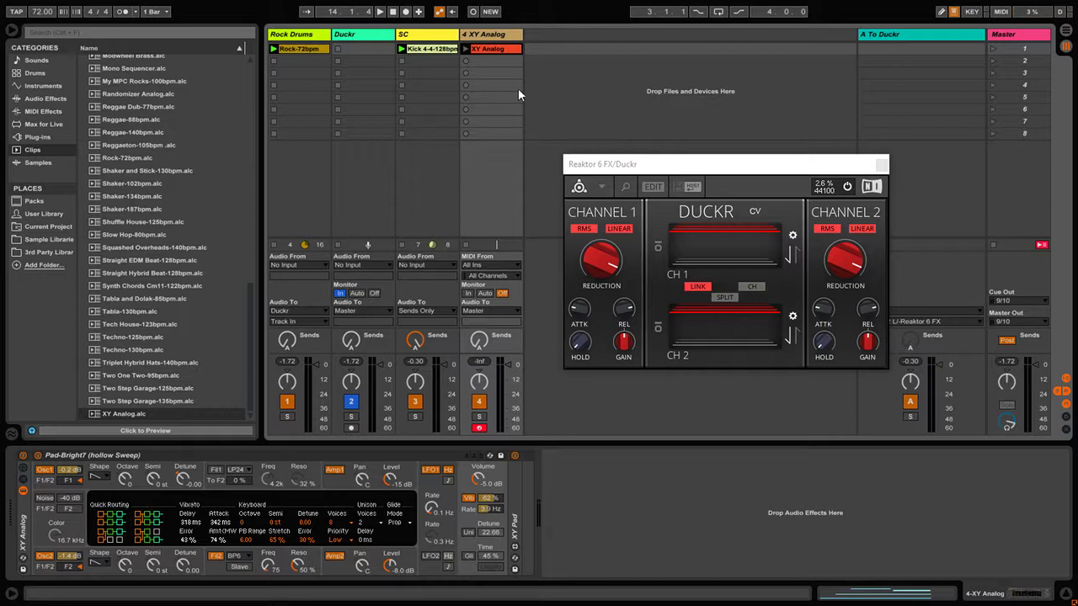
- Set the XY Analog track's input to No Input and output to Duckr, and place it between Rock Drums and Duckr
{"action": "left_click", "coordinate": [491, 265]}
{"action": "left_click", "coordinate": [490, 350]}
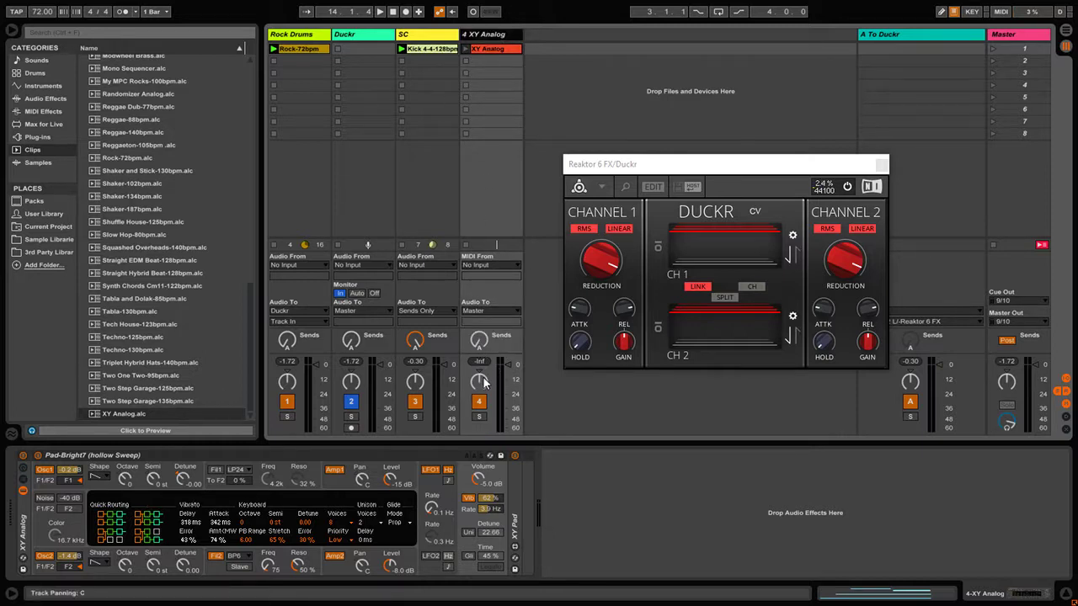
{"action": "left_click", "coordinate": [491, 311]}
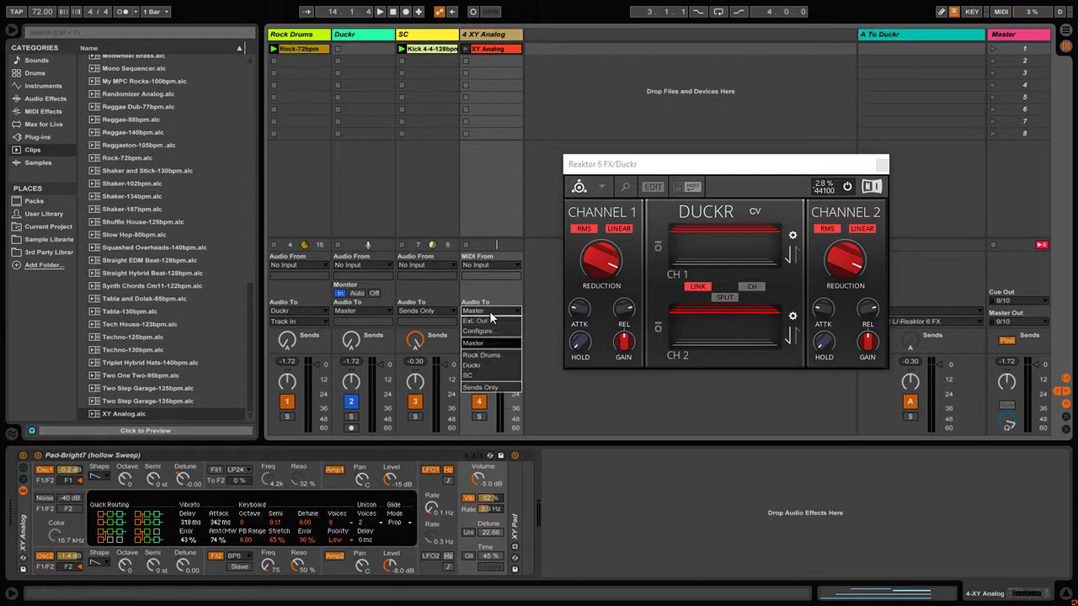
{"action": "left_click", "coordinate": [494, 364]}
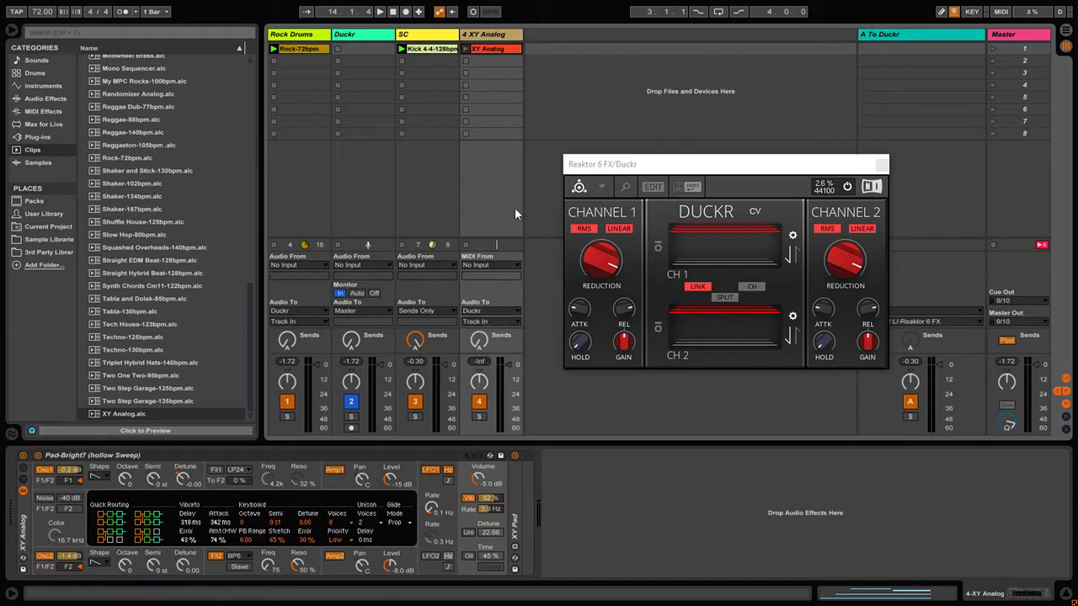
{"action": "left_click_drag", "start_coordinate": [355, 38], "coordinate": [532, 36]}
{"action": "left_click", "coordinate": [425, 34]}
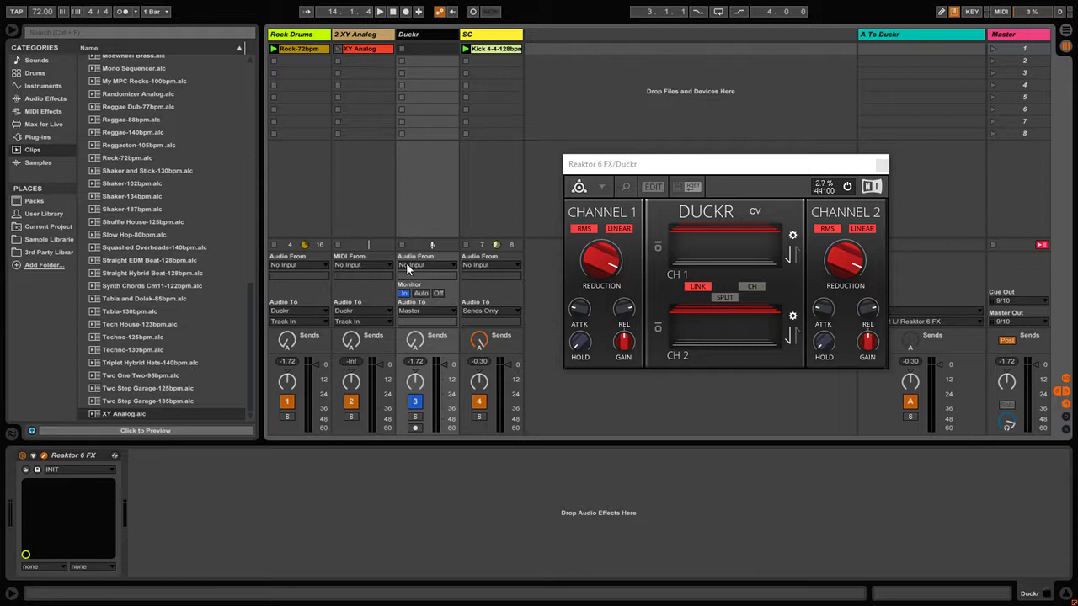
- Start playback, launch the XY Analog clip and set its track volume to about -15.6 dB
{"action": "key", "text": "space"}
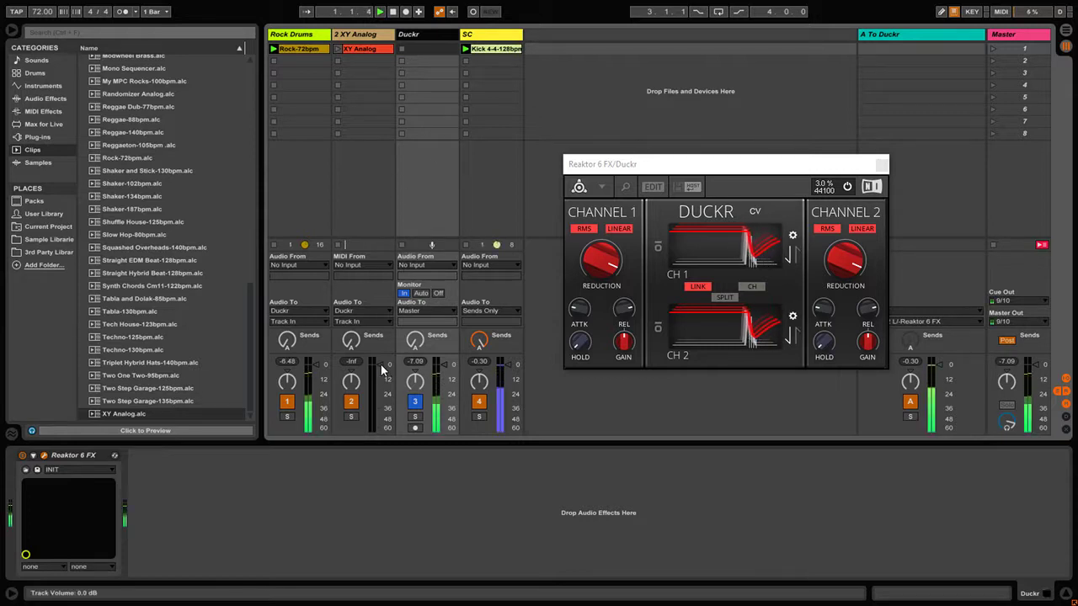
{"action": "left_click", "coordinate": [335, 50]}
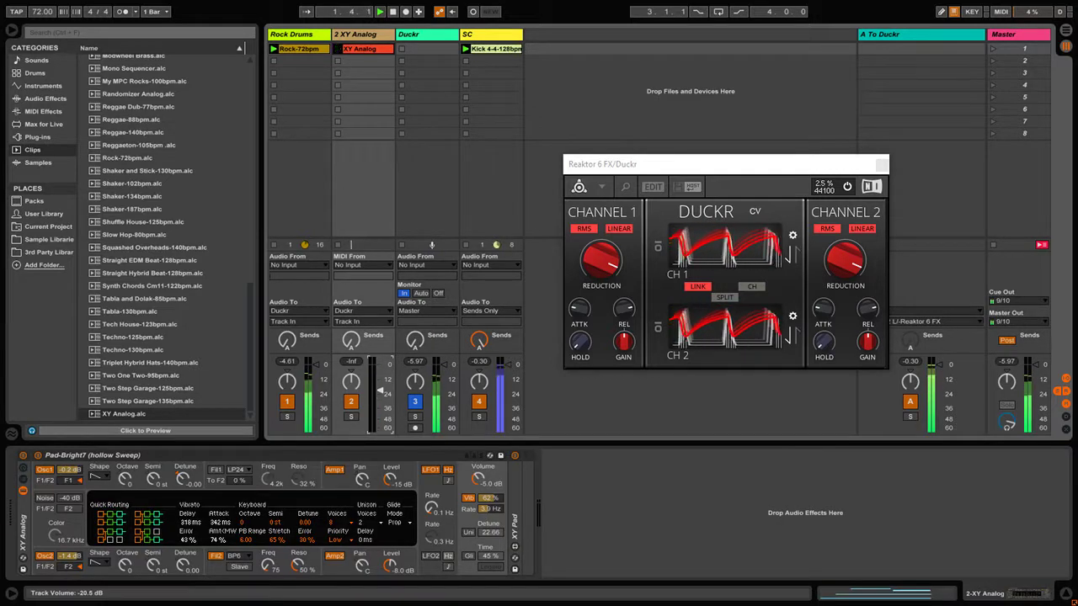
{"action": "left_click_drag", "start_coordinate": [381, 393], "coordinate": [381, 383]}
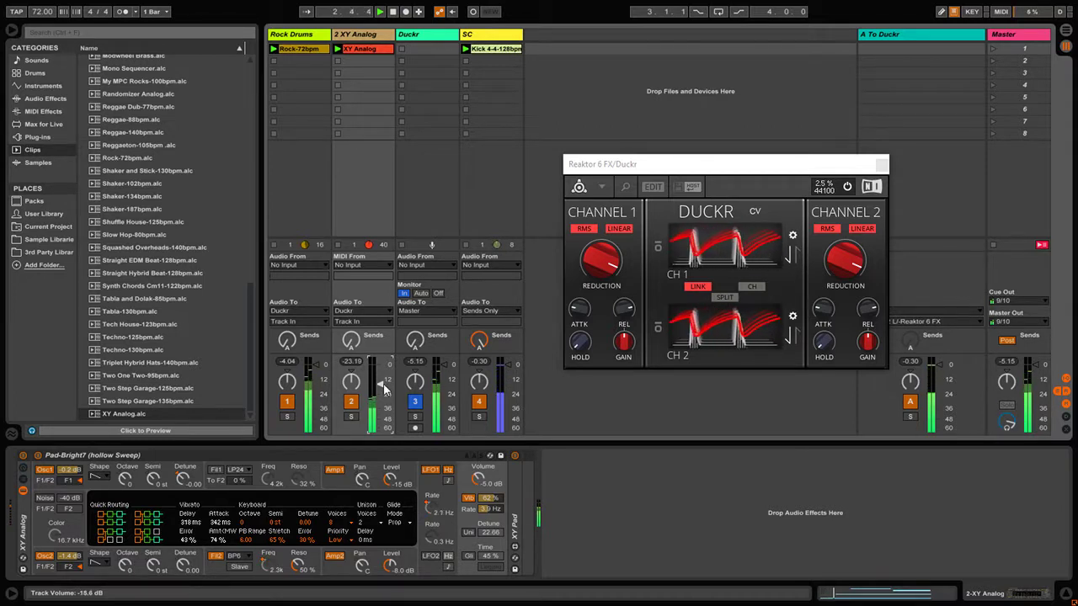
{"action": "left_click", "coordinate": [273, 245]}
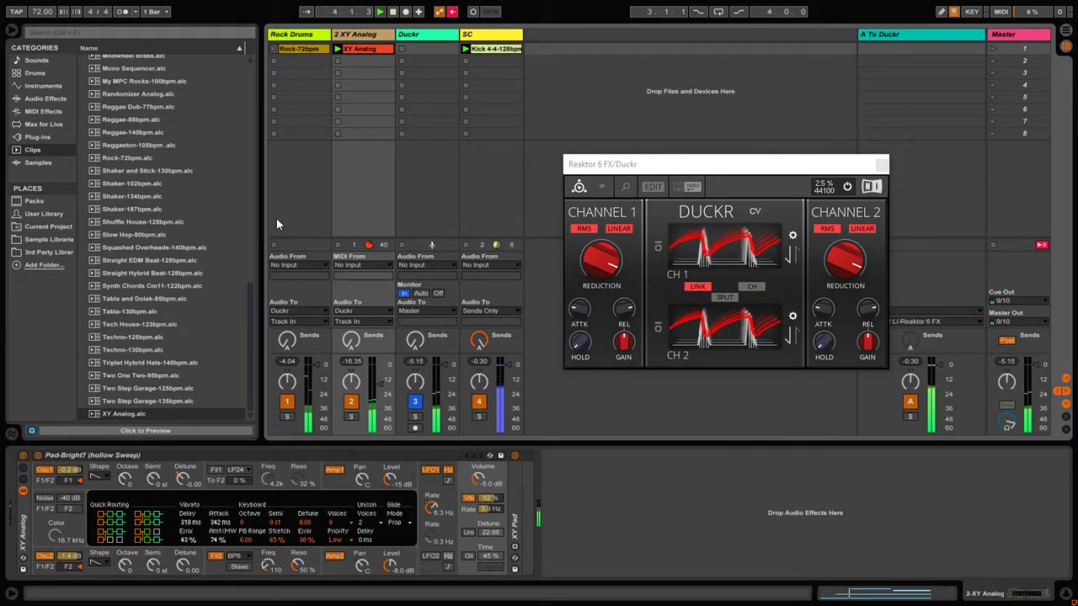
{"action": "left_click_drag", "start_coordinate": [686, 165], "coordinate": [674, 155]}
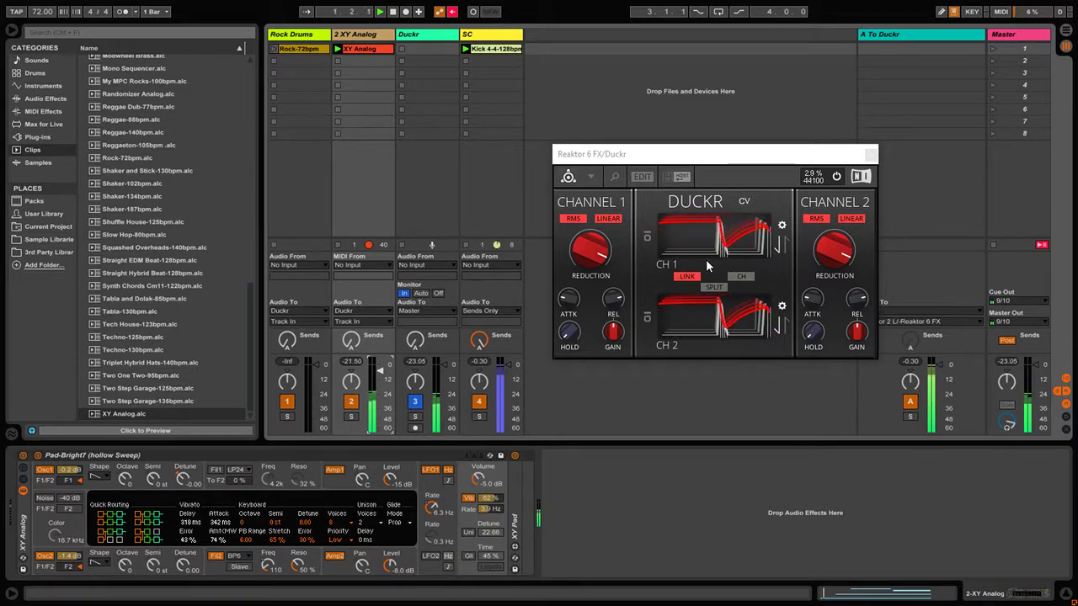
{"action": "left_click_drag", "start_coordinate": [610, 296], "coordinate": [618, 268]}
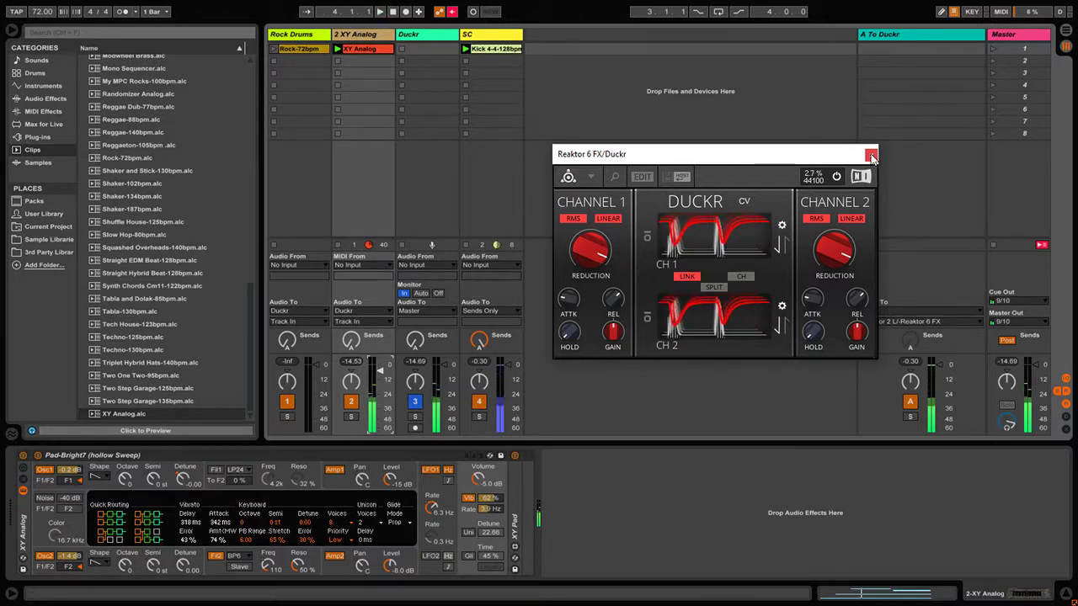
{"action": "left_click_drag", "start_coordinate": [802, 155], "coordinate": [781, 150]}
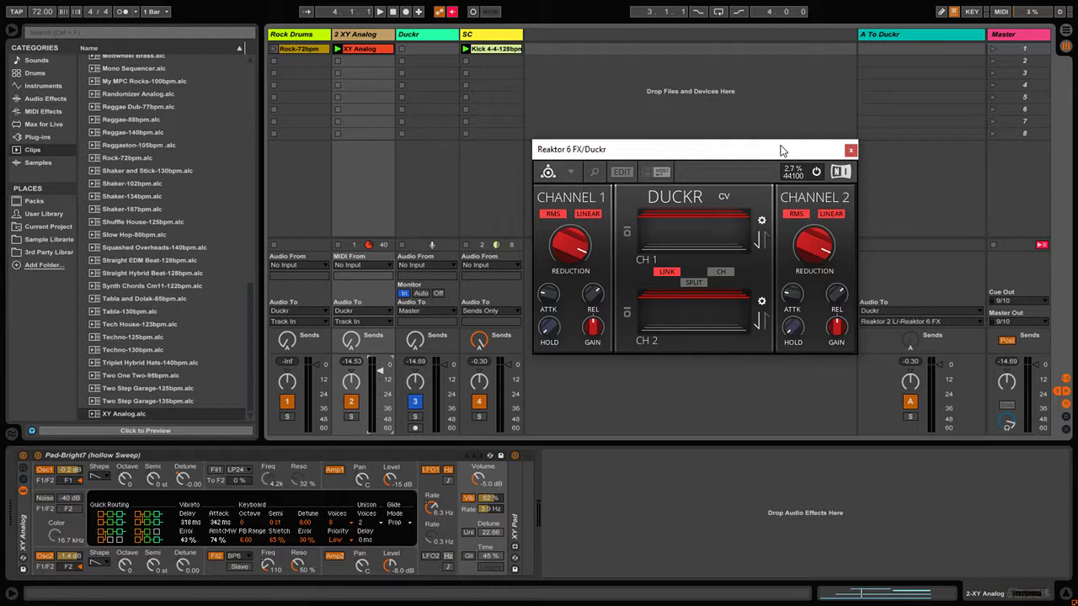
- Review the Duckr, SC and A To Duckr tracks and examine the available Reaktor input destinations for the return's output
{"action": "left_click", "coordinate": [947, 34]}
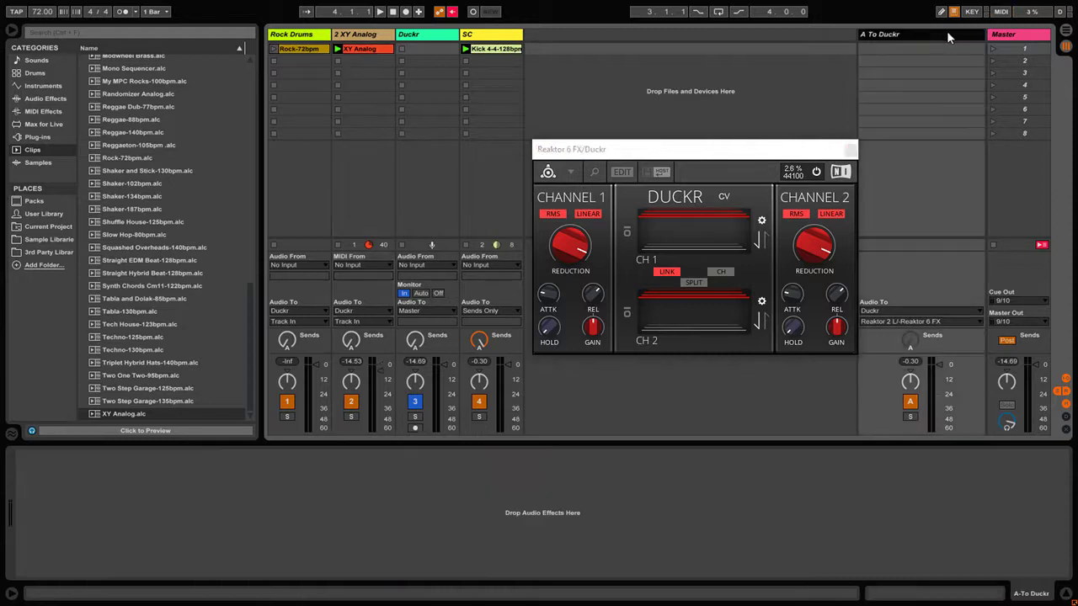
{"action": "left_click", "coordinate": [440, 34]}
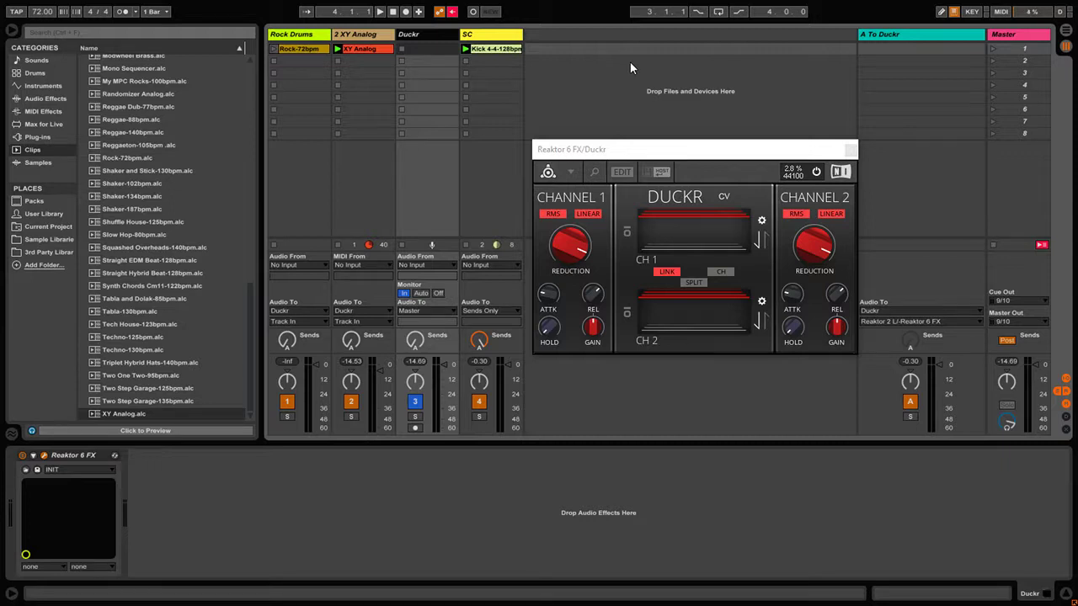
{"action": "left_click", "coordinate": [502, 36]}
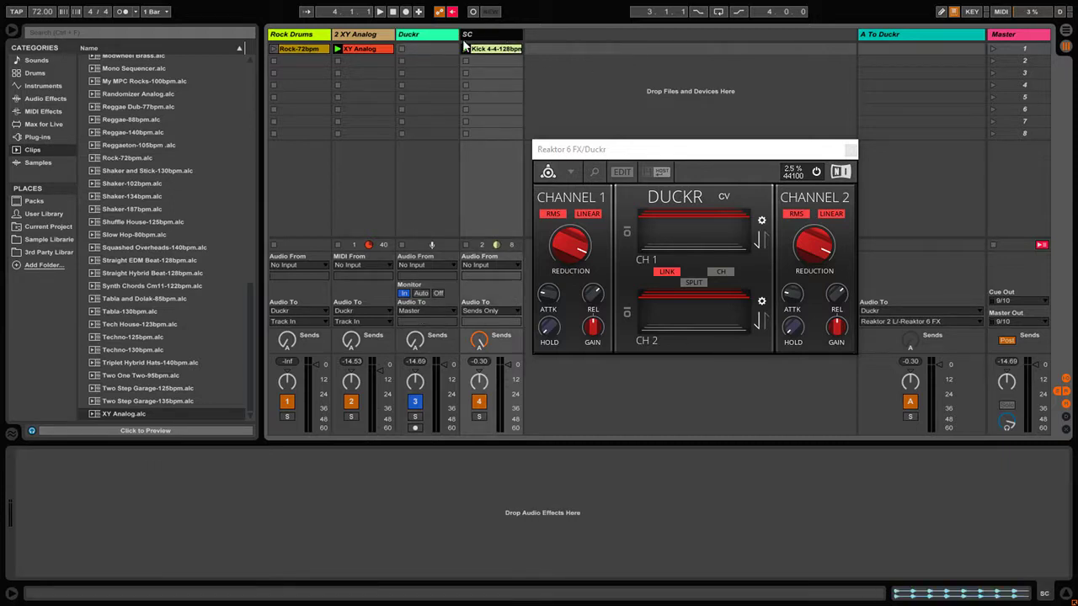
{"action": "mouse_move", "coordinate": [649, 152]}
{"action": "left_mouse_down"}
{"action": "mouse_move", "coordinate": [666, 164]}
{"action": "mouse_move", "coordinate": [656, 158]}
{"action": "left_mouse_up"}
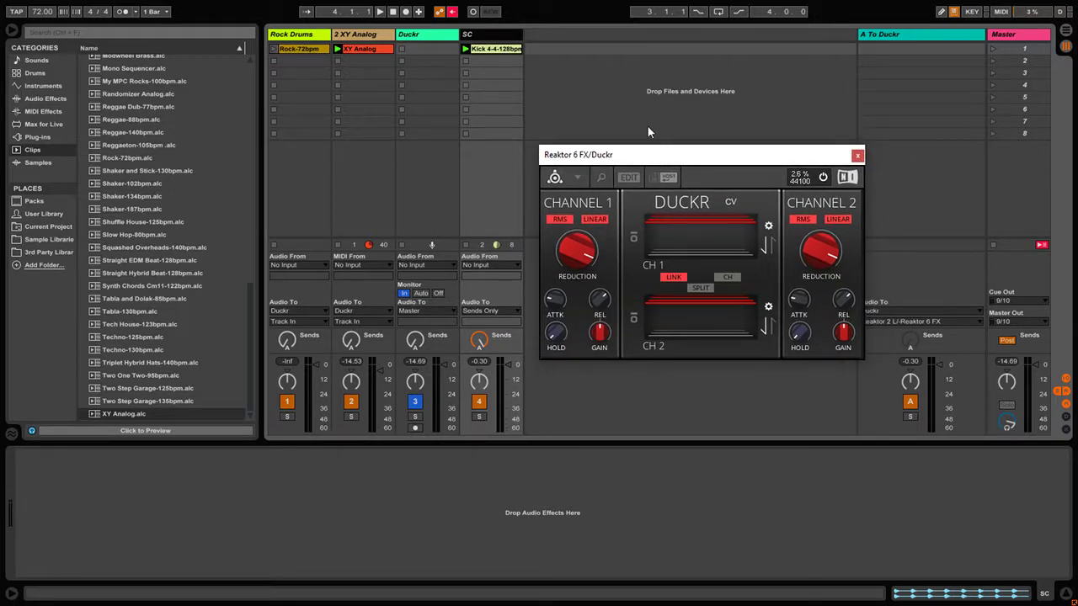
{"action": "left_click", "coordinate": [892, 37]}
{"action": "left_click_drag", "start_coordinate": [758, 162], "coordinate": [747, 147]}
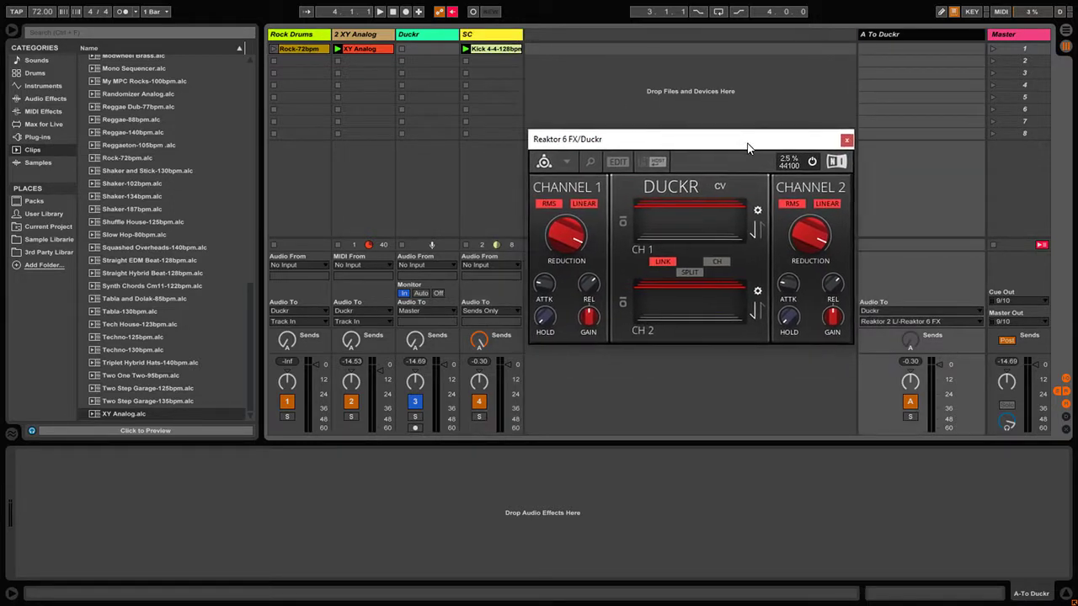
{"action": "left_click", "coordinate": [892, 323]}
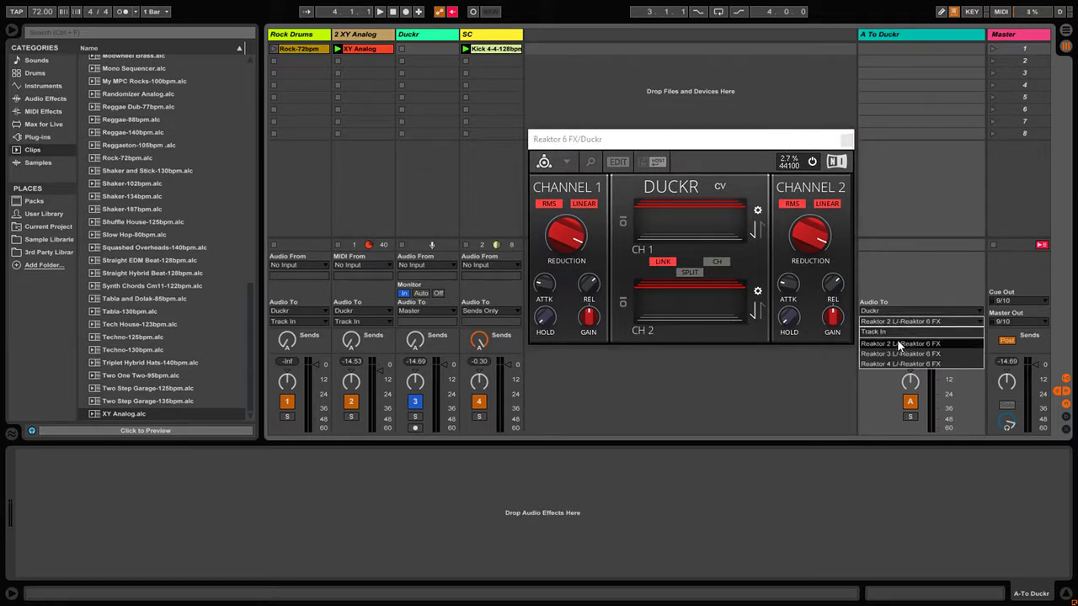
{"action": "left_click", "coordinate": [717, 375]}
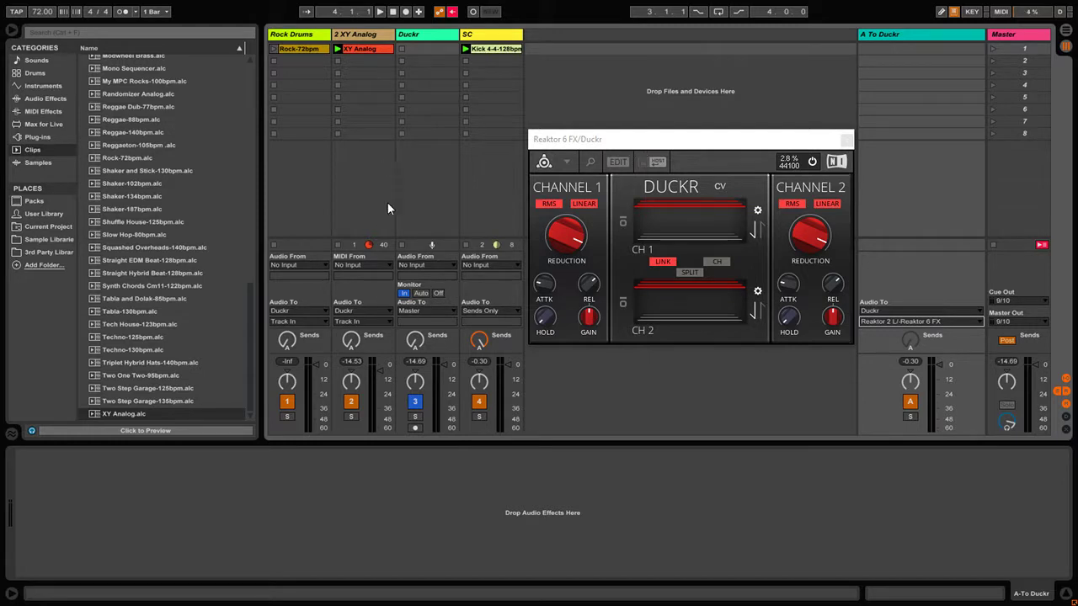
{"action": "key", "text": "space"}
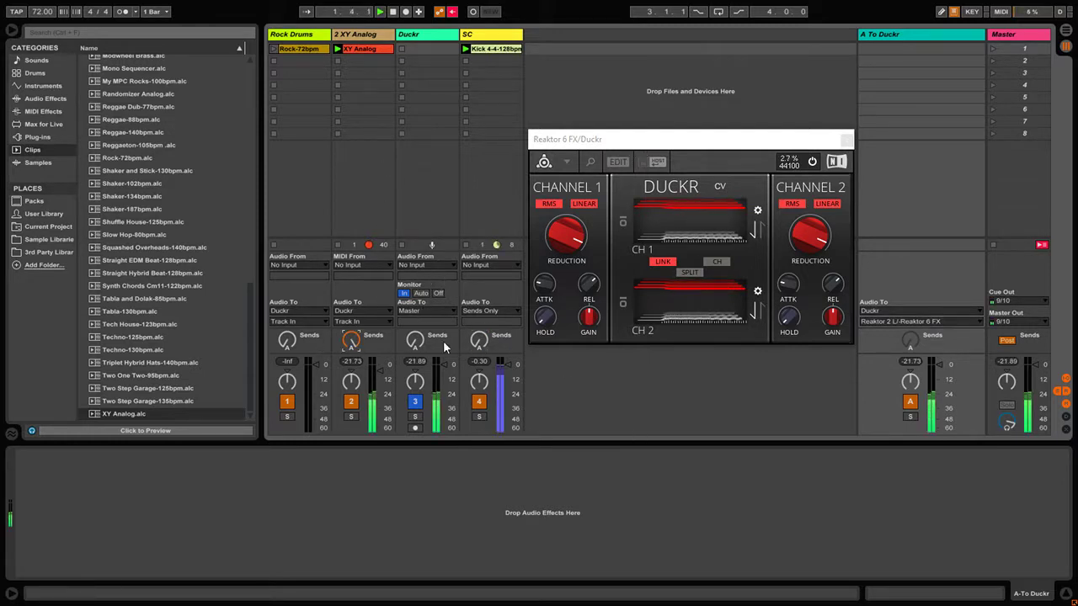
{"action": "mouse_move", "coordinate": [567, 239]}
{"action": "left_click_drag", "start_coordinate": [567, 238], "coordinate": [567, 222]}
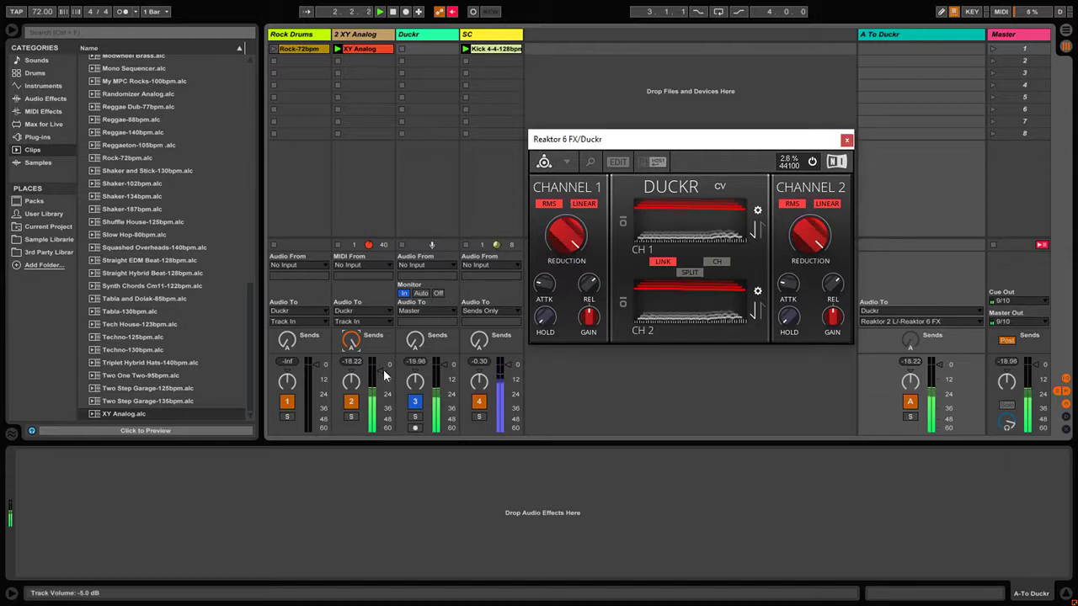
{"action": "left_click", "coordinate": [942, 363]}
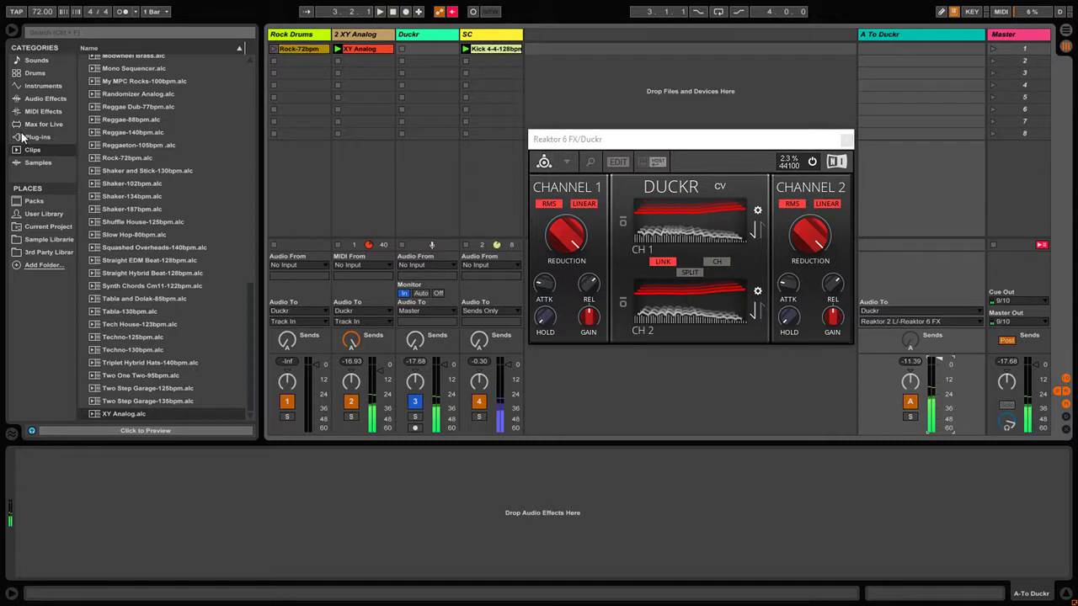
- Add the Utility audio effect to the A To Duckr return track
{"action": "left_click", "coordinate": [881, 34]}
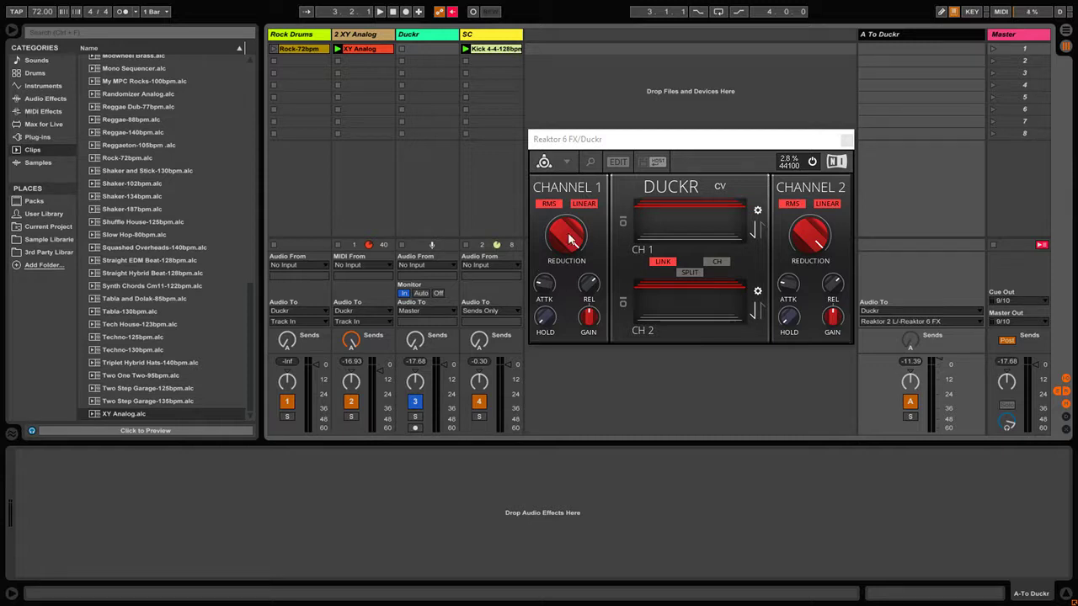
{"action": "left_click", "coordinate": [32, 101]}
{"action": "scroll", "coordinate": [162, 373], "scroll_direction": "down", "scroll_amount": 4}
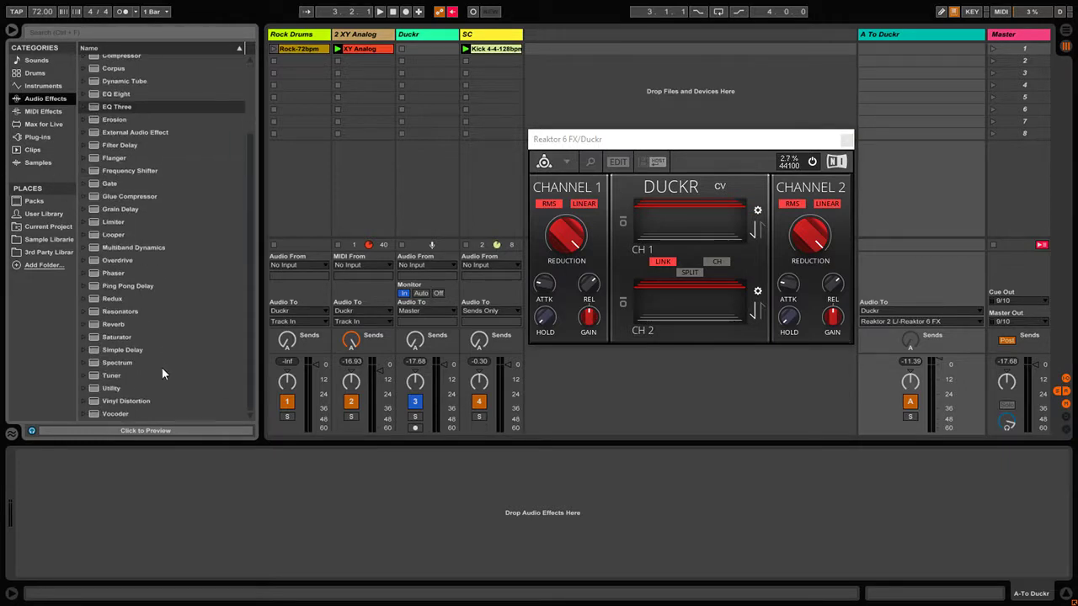
{"action": "left_click", "coordinate": [109, 389]}
{"action": "left_click_drag", "start_coordinate": [909, 40], "coordinate": [908, 34]}
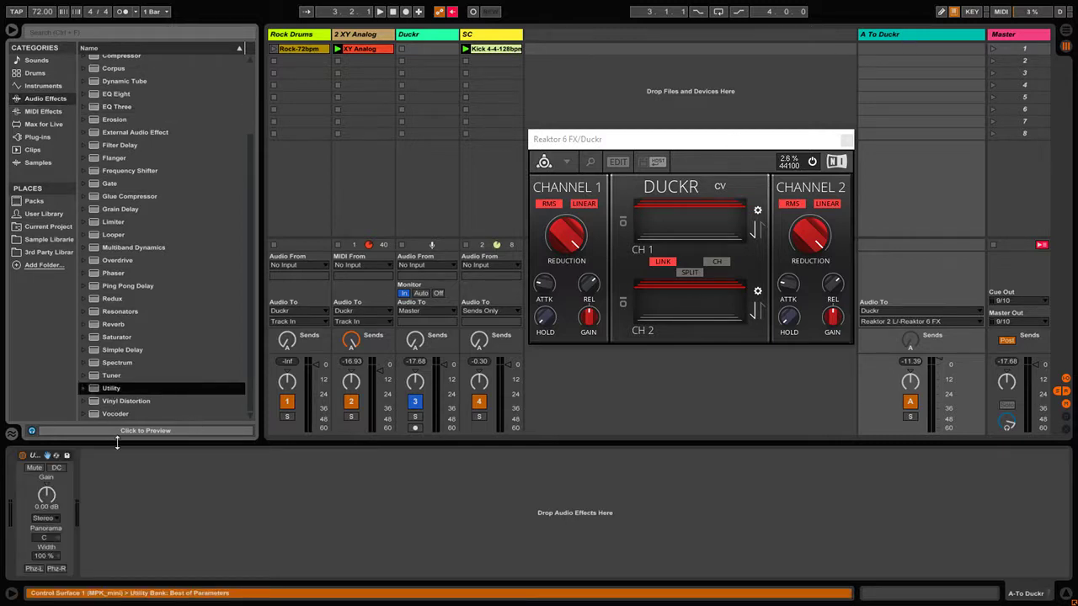
{"action": "left_click_drag", "start_coordinate": [56, 499], "coordinate": [56, 421]}
{"action": "left_click", "coordinate": [51, 492]}
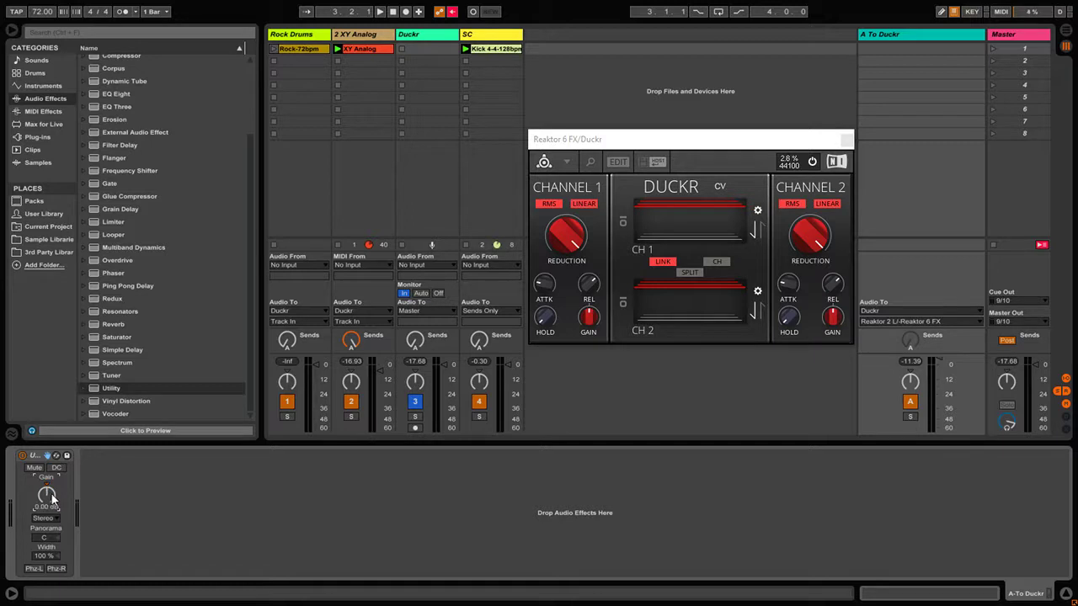
{"action": "key", "text": "Delete"}
- Set the A To Duckr return volume to 0 dB and raise its Utility gain to 15.6 dB during playback
{"action": "left_click_drag", "start_coordinate": [713, 145], "coordinate": [713, 142]}
{"action": "left_click_drag", "start_coordinate": [935, 361], "coordinate": [934, 369]}
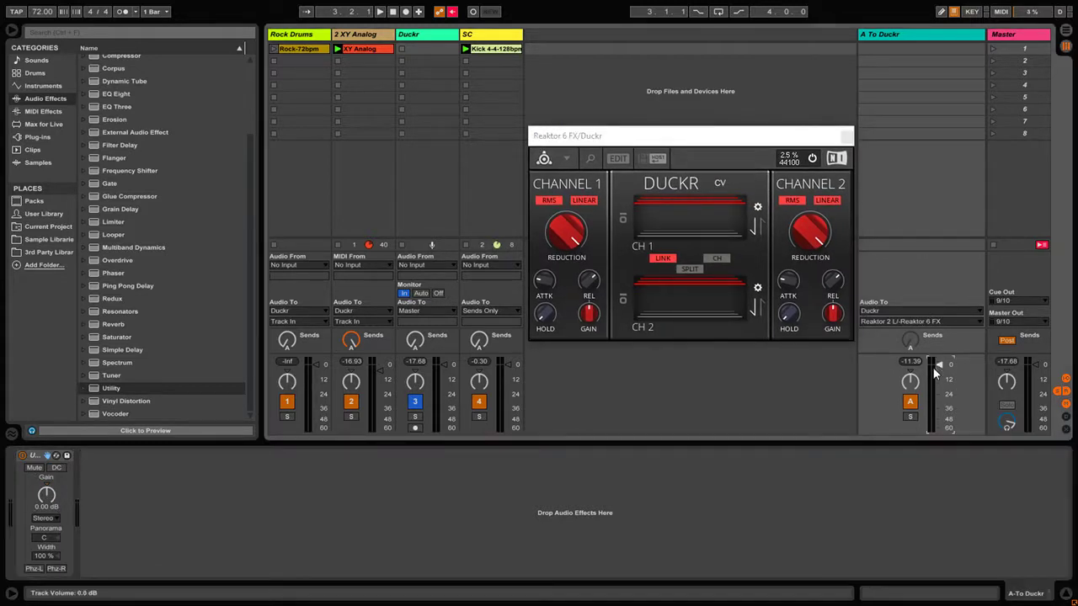
{"action": "left_click", "coordinate": [35, 457]}
{"action": "key", "text": "space"}
{"action": "left_click_drag", "start_coordinate": [48, 510], "coordinate": [48, 464]}
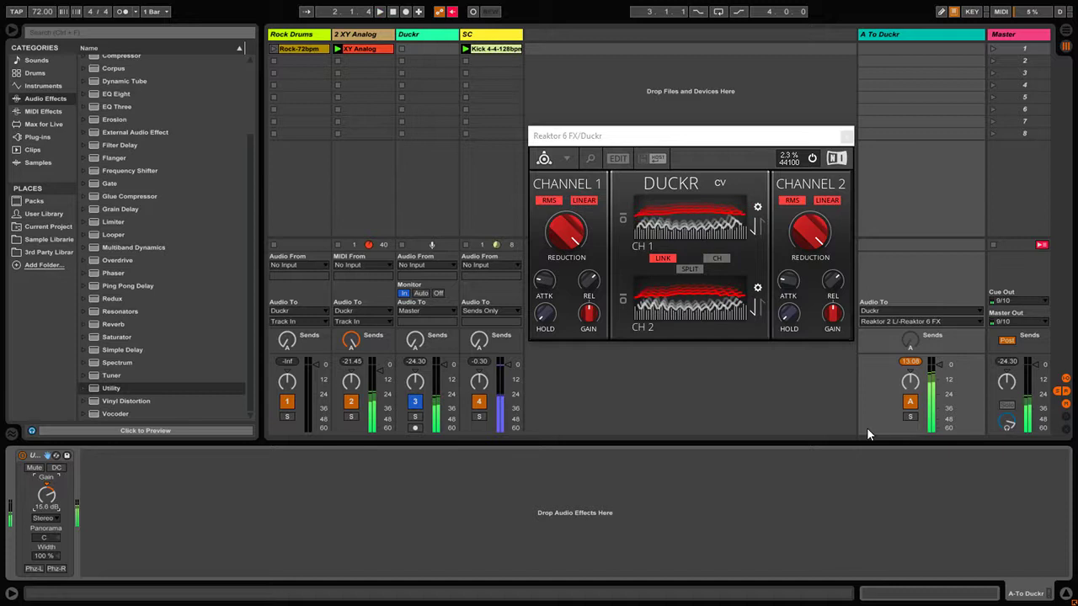
{"action": "left_click", "coordinate": [920, 363]}
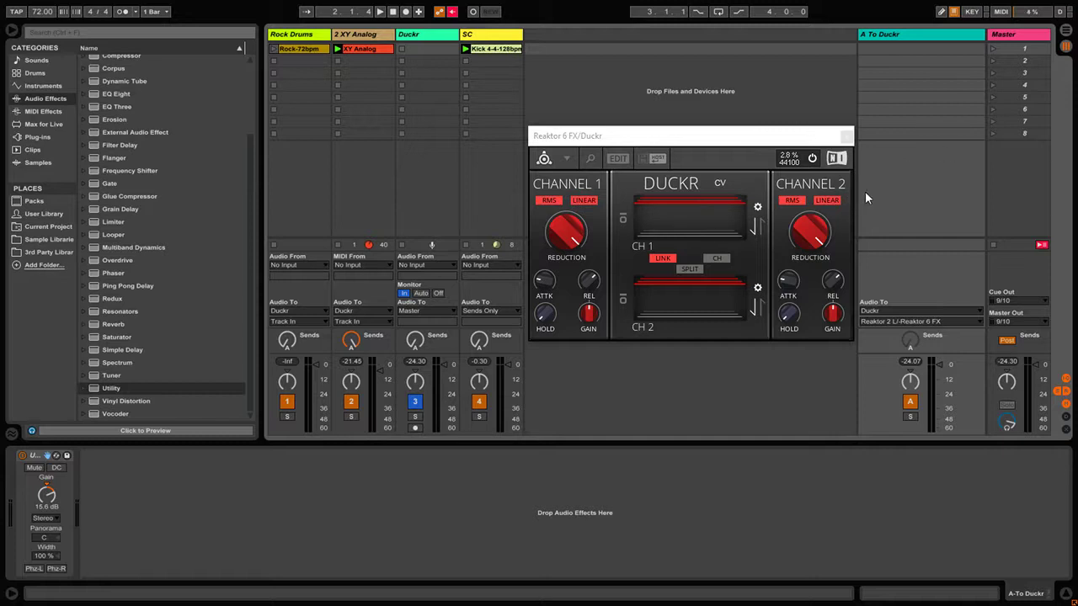
{"action": "left_click", "coordinate": [713, 138]}
{"action": "left_click_drag", "start_coordinate": [712, 135], "coordinate": [716, 129]}
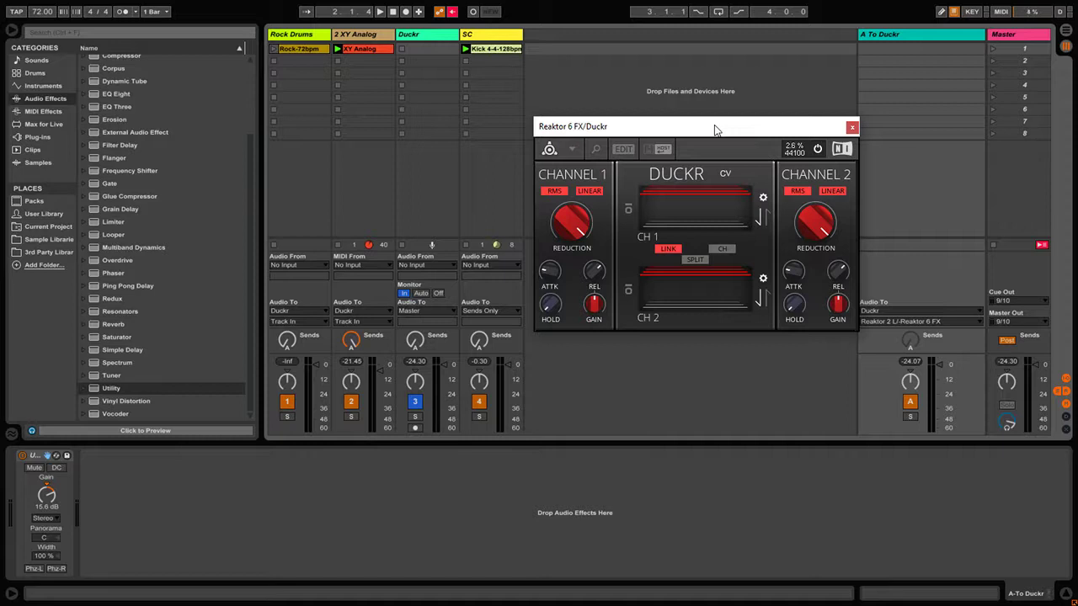